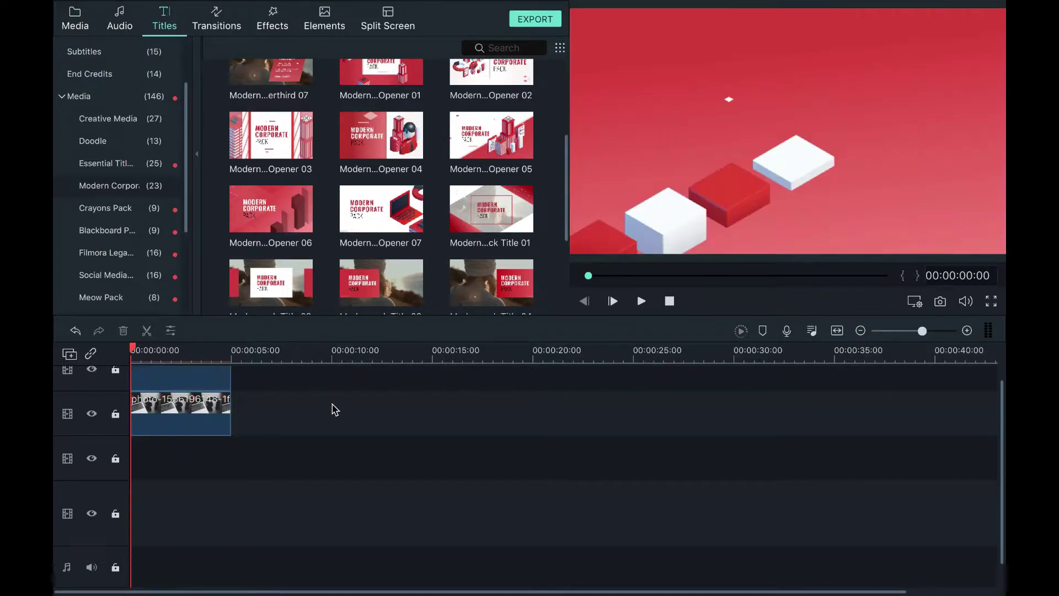
Step: Preview the title animation and replace its MODERN text line with "Easy Tutorials"
left_click(641, 300)
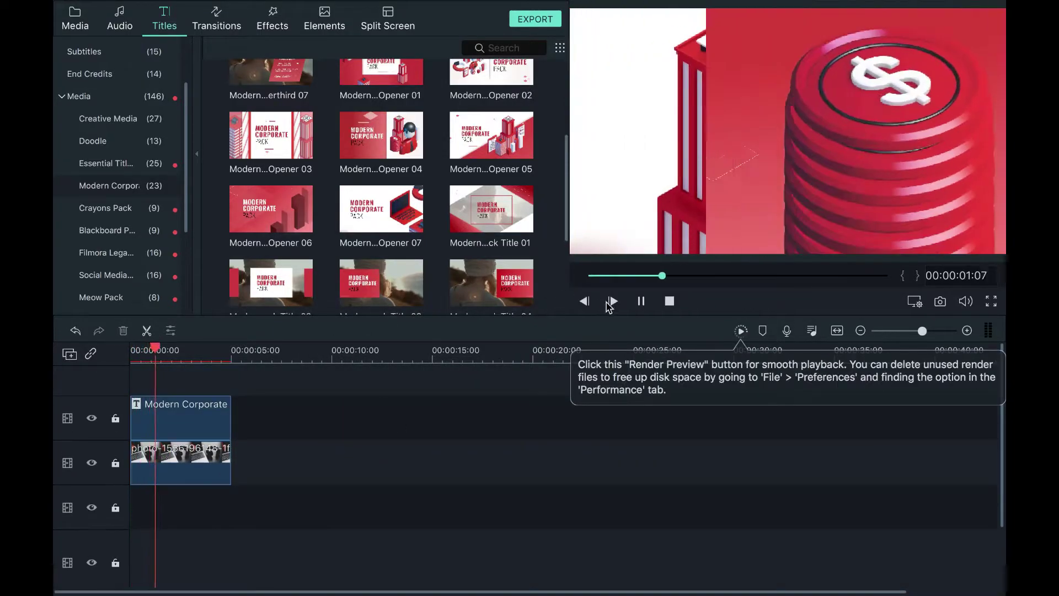
key("space")
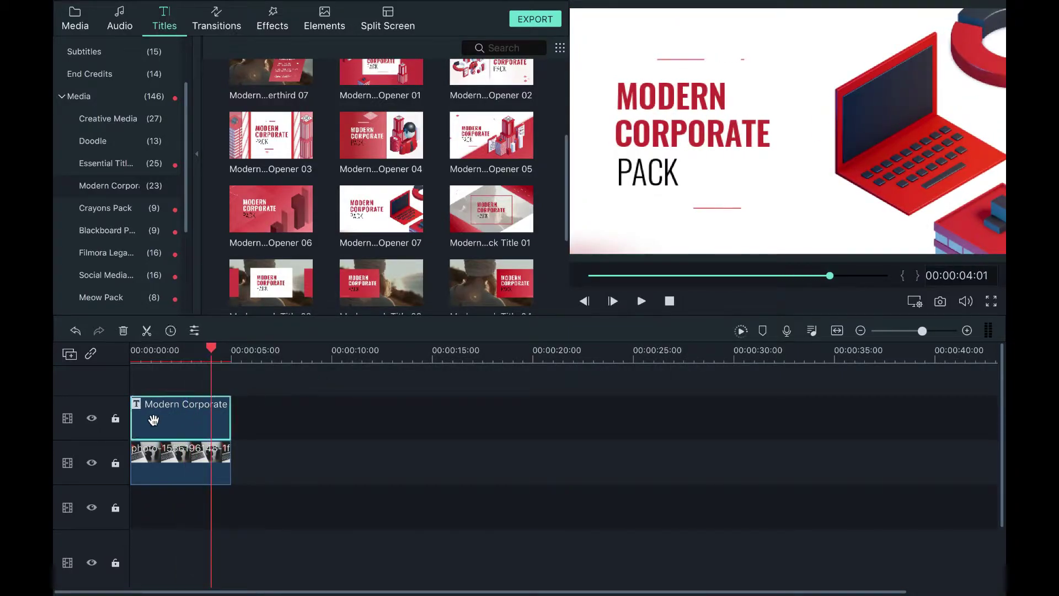
double_click(154, 421)
left_click(643, 98)
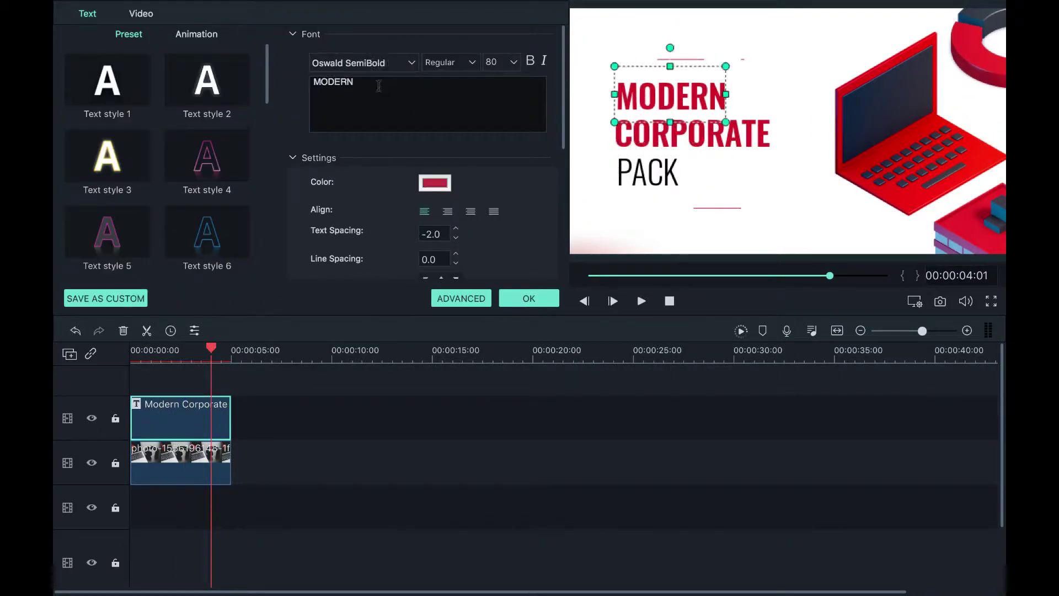
type("Easy")
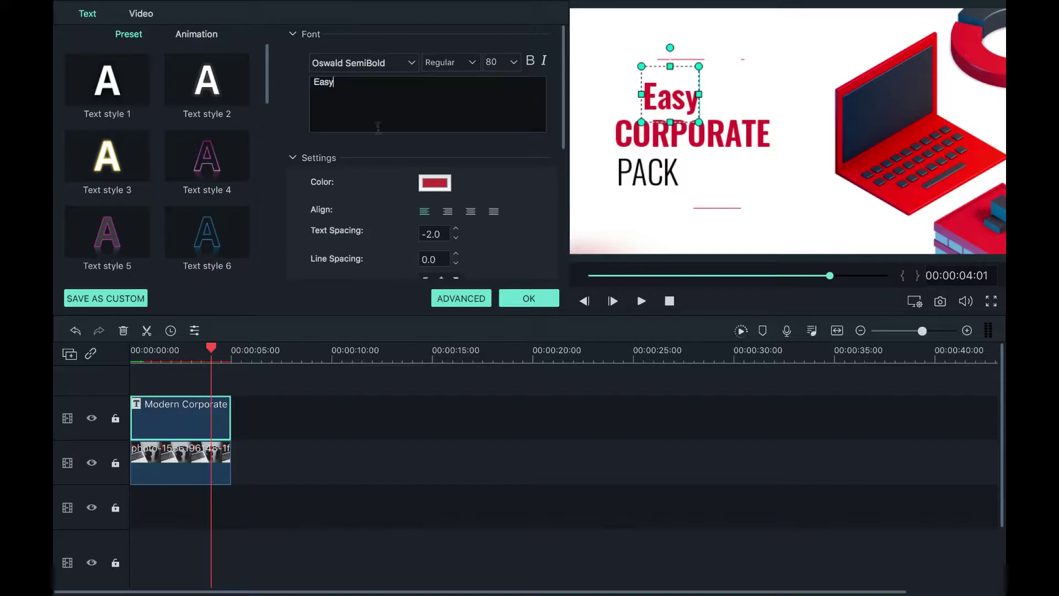
type(" Tutorials")
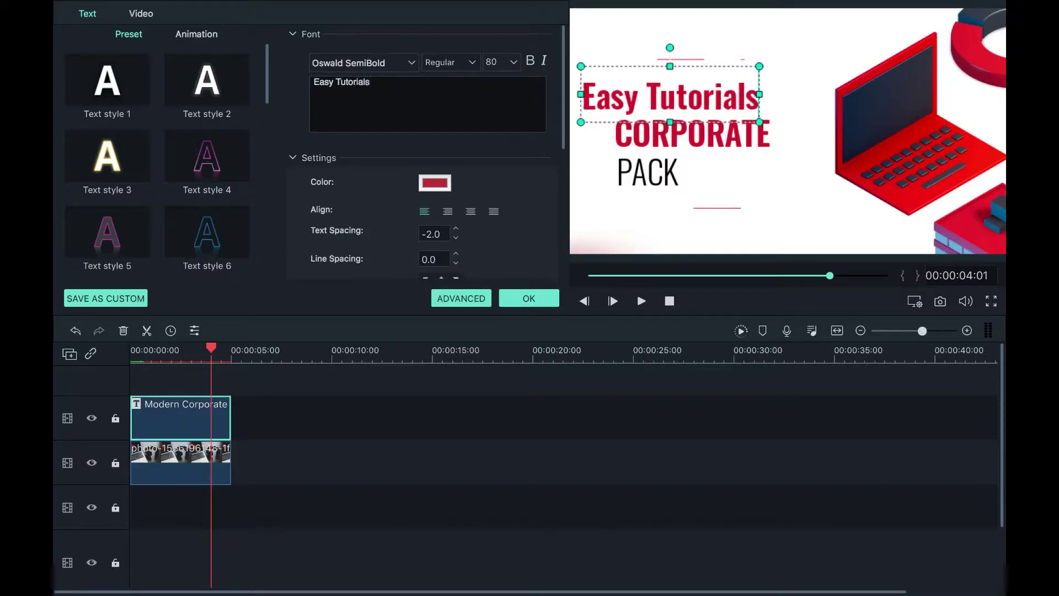
Step: Replace the title's PACK text line with "With"
left_click(695, 141)
left_click(648, 172)
double_click(648, 172)
type("With")
Step: Replace the title's CORPORATE line with "TKA Zel" and place it, rotated to match, on the laptop's screen
left_click(736, 127)
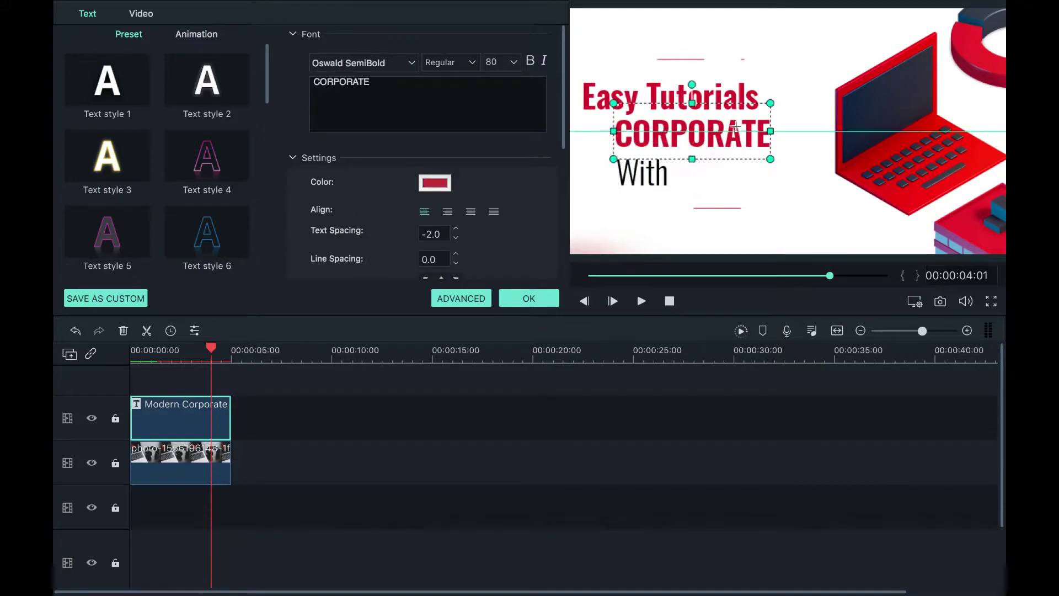
type("TKA Zel")
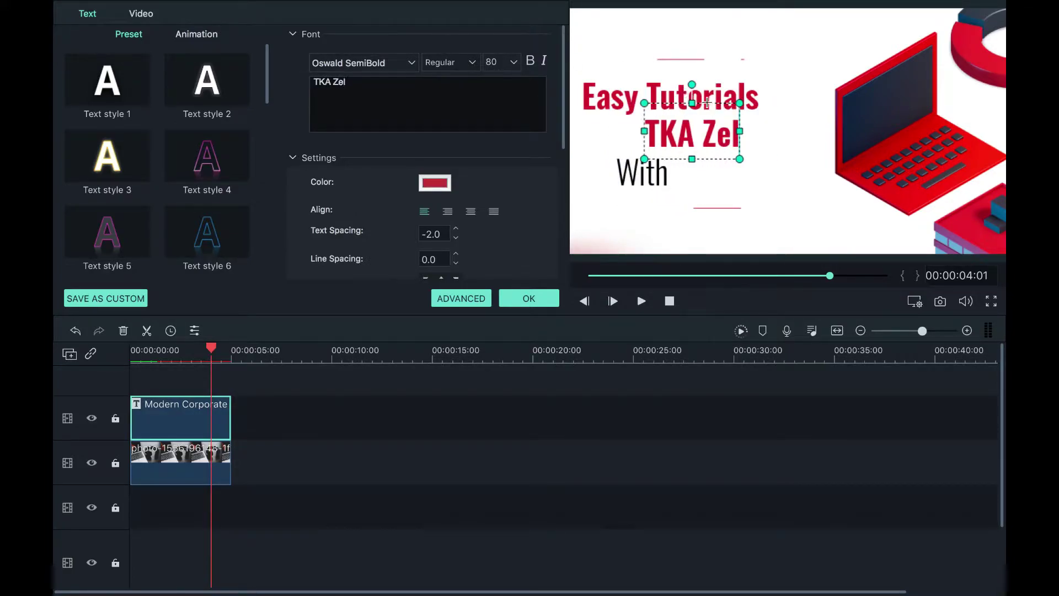
left_click_drag(707, 102, 901, 76)
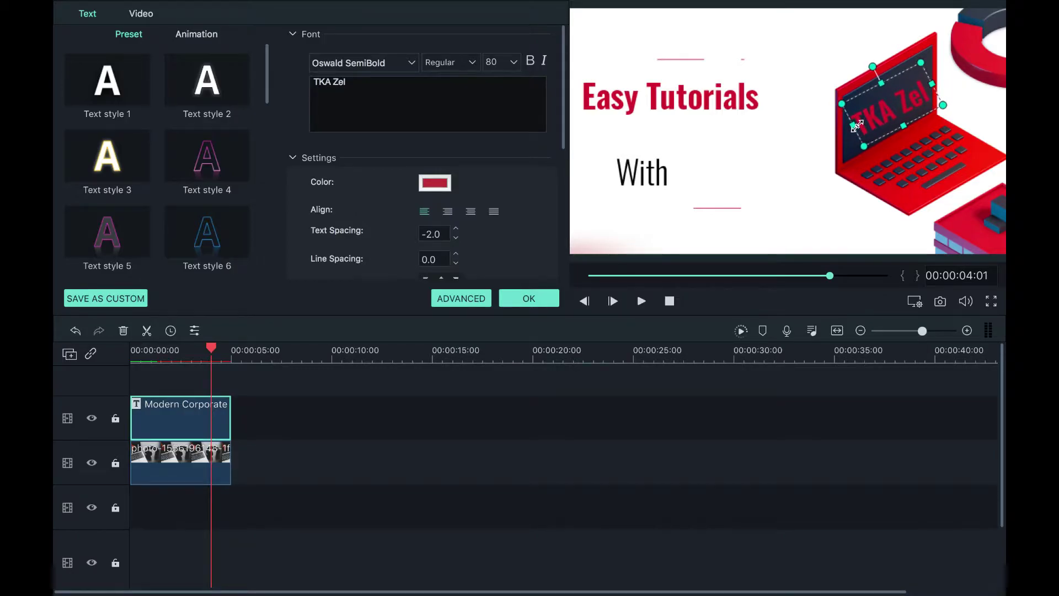
Step: Move the "With" text up so that it sits closer beneath "Easy Tutorials"
left_click(795, 62)
left_click(594, 93)
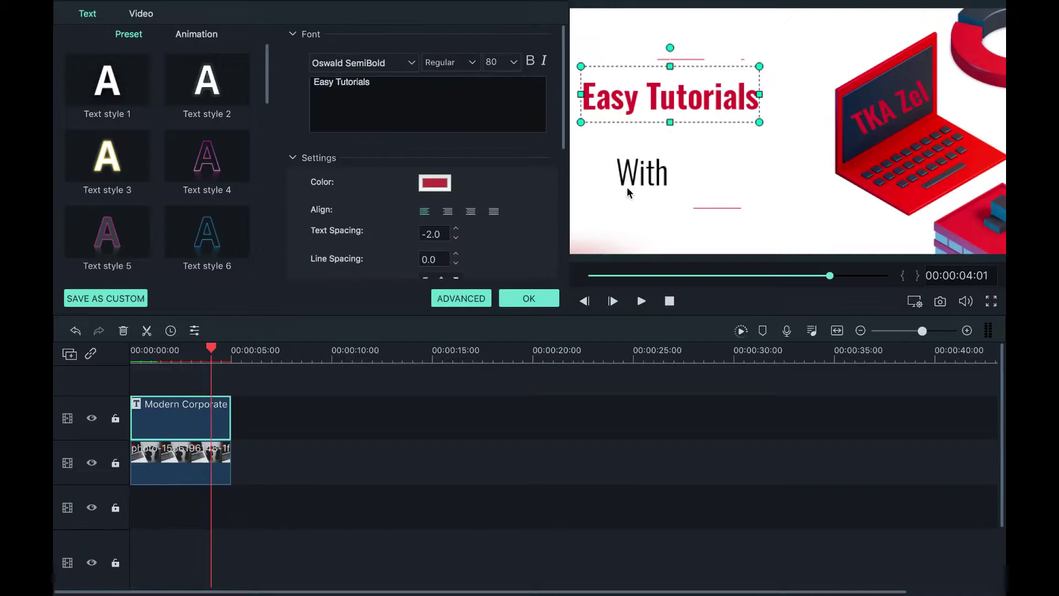
left_click(651, 167)
left_click_drag(677, 141, 694, 124)
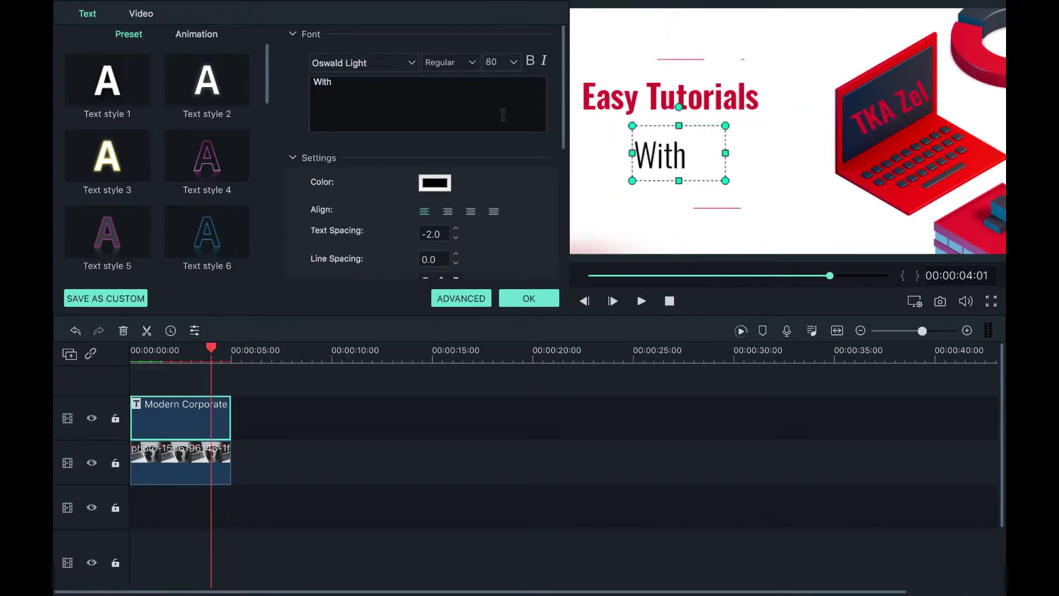
Step: Try several preset styles on the "With" text, settle on Text style 7 and confirm the title edits
scroll(160, 182, "down", 3)
left_click(122, 184)
scroll(122, 184, "up", 3)
left_click(207, 138)
scroll(150, 181, "down", 9)
left_click(133, 217)
scroll(165, 199, "up", 4)
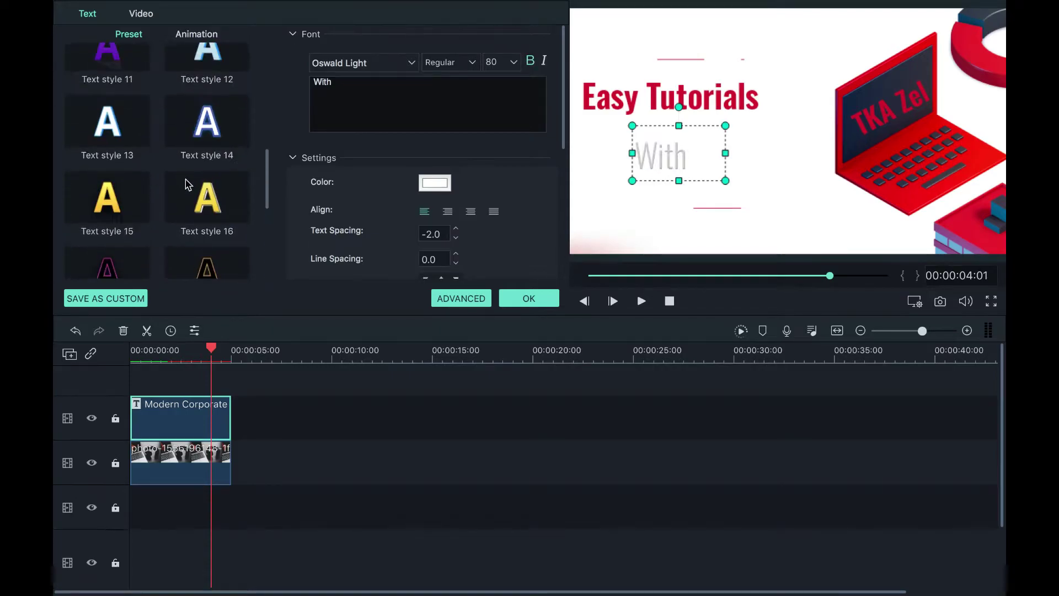
left_click(135, 125)
scroll(129, 133, "up", 3)
left_click(122, 140)
scroll(145, 124, "up", 2)
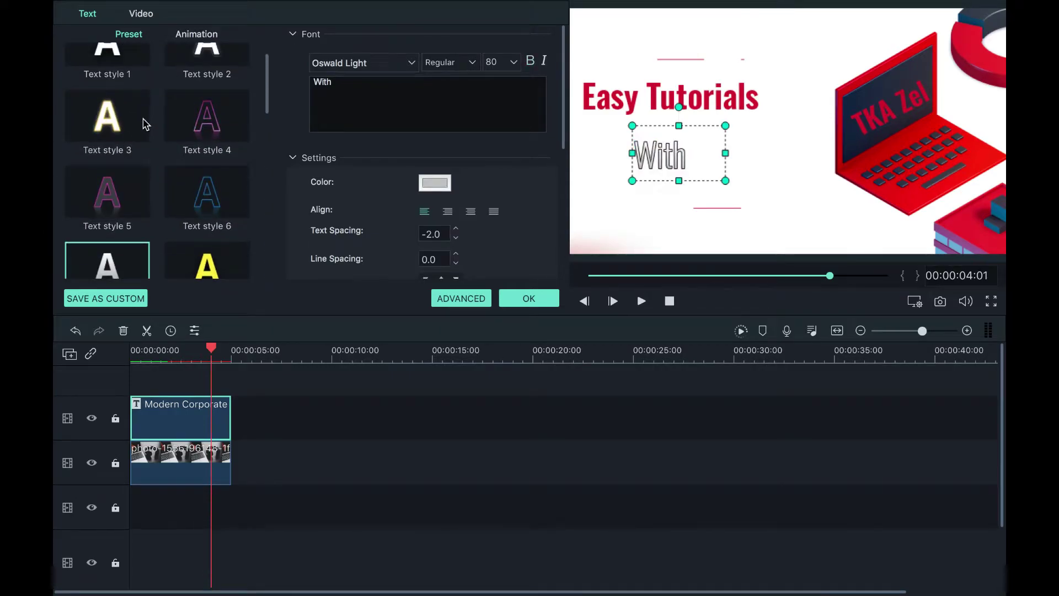
left_click(528, 301)
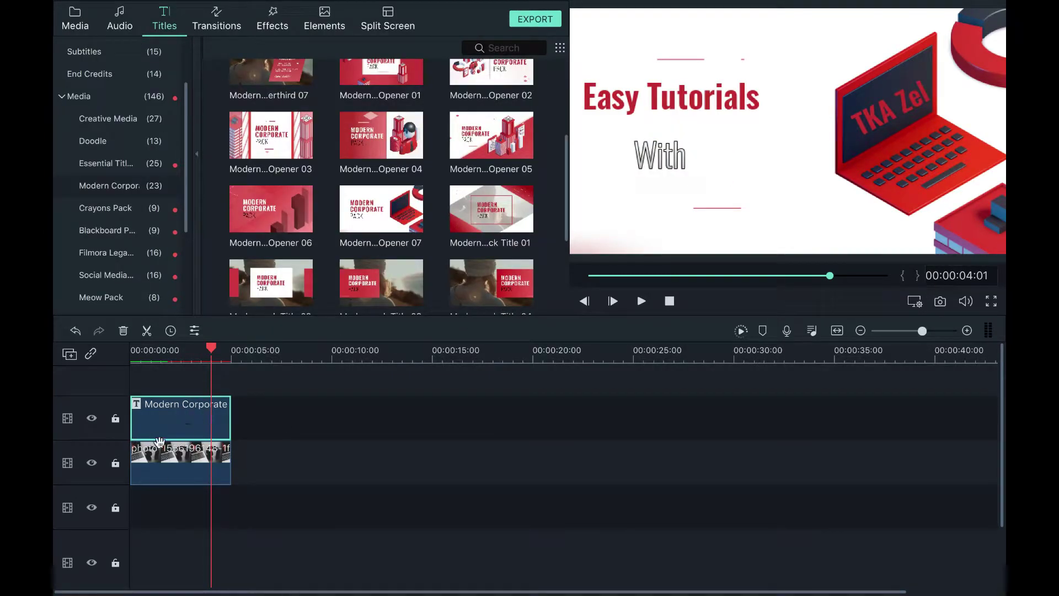
Step: Move the photo clip to the track above the Modern Corporate title clip, starting at the beginning of the timeline
double_click(193, 423)
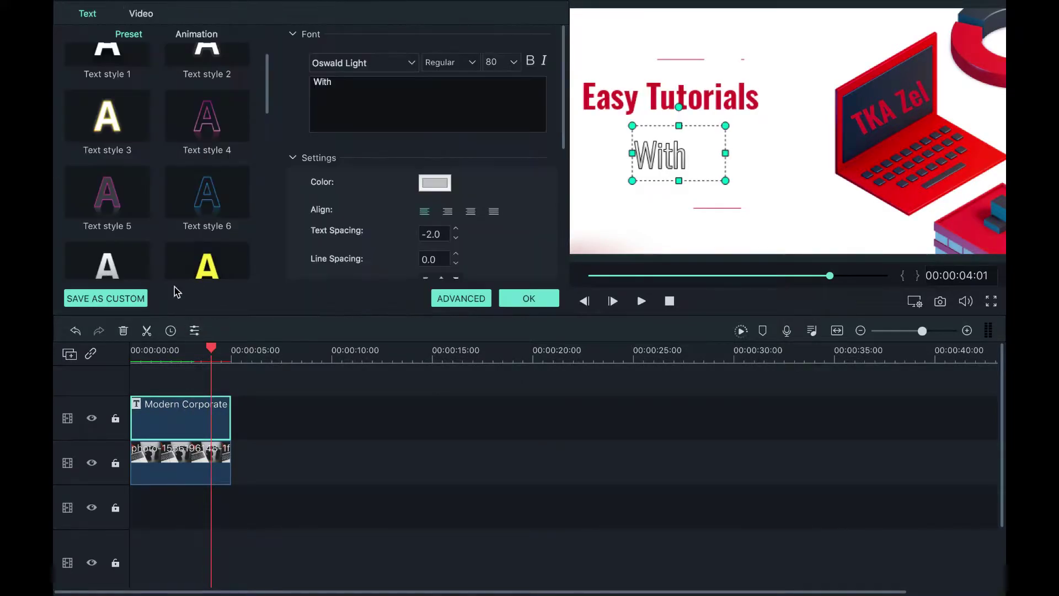
left_click(586, 215)
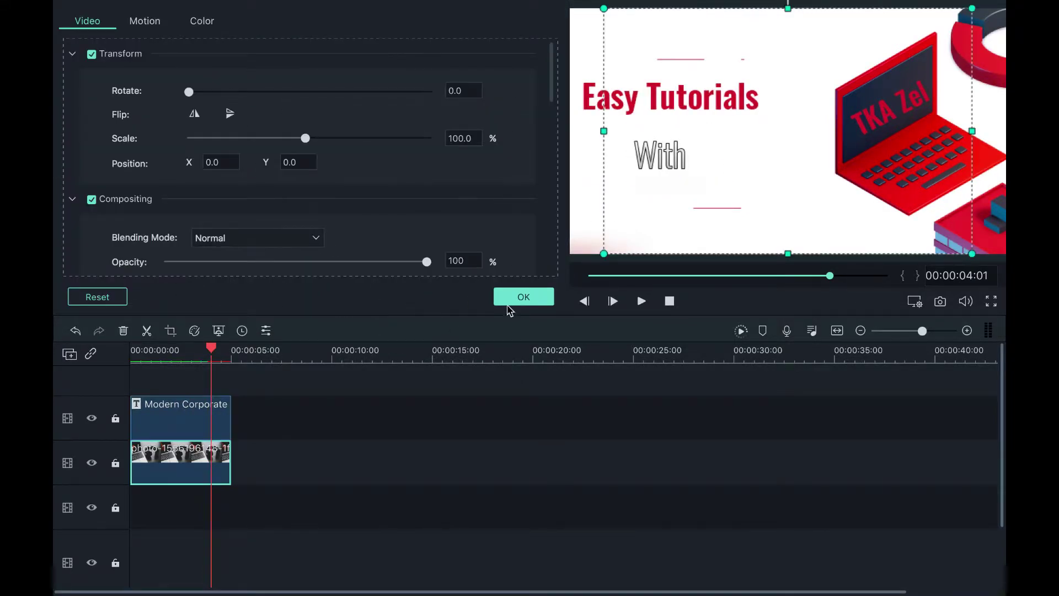
left_click(265, 245)
left_click(380, 412)
left_click_drag(198, 451, 196, 381)
left_click(311, 422)
Step: Enlarge the photo to about 118.6% scale so that it fills the full width of the frame
left_click(644, 190)
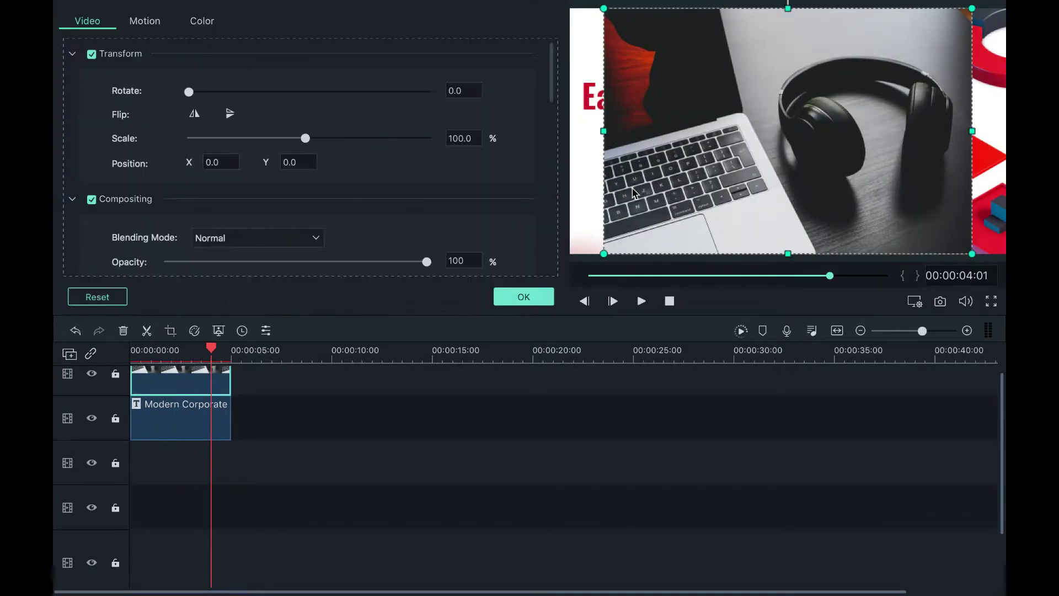
left_click_drag(606, 130, 570, 131)
left_click_drag(981, 131, 1003, 136)
left_click(552, 466)
left_click(218, 380)
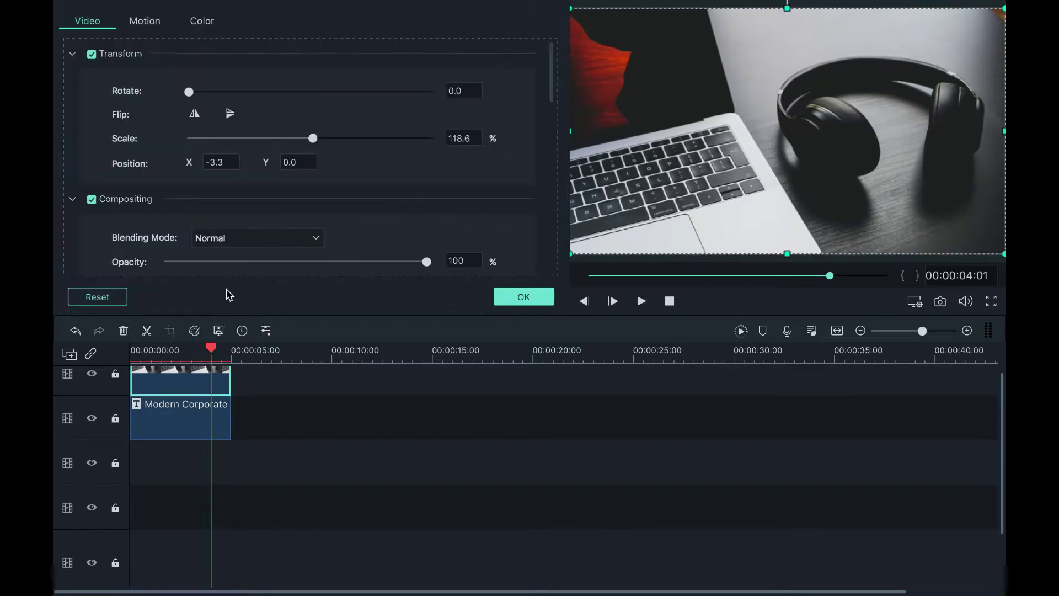
Step: Try Linear Light on the photo clip, set its blending mode to Difference and confirm the settings
left_click(258, 238)
left_click(239, 429)
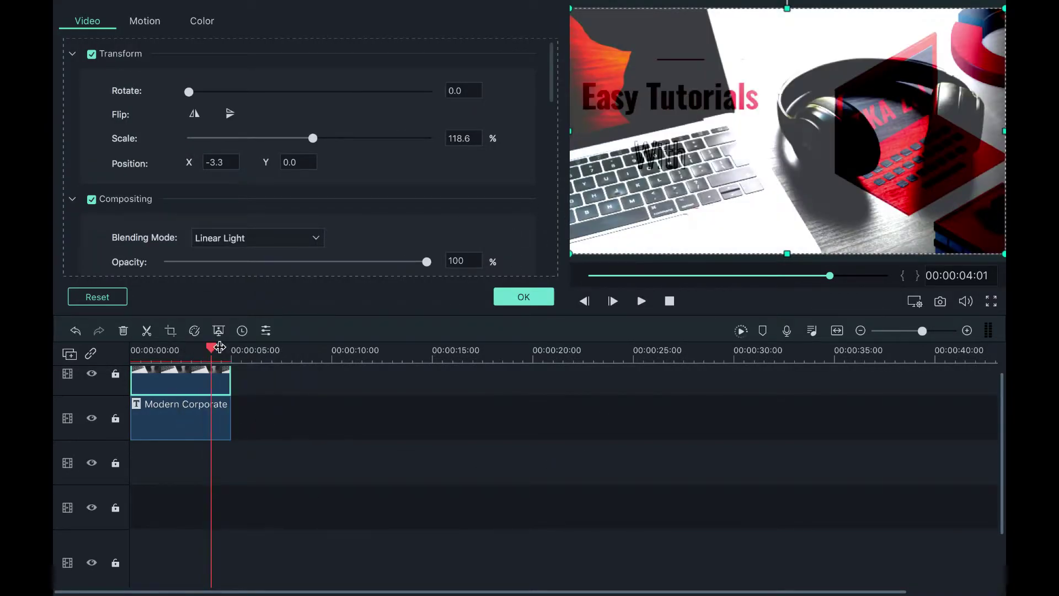
left_click(258, 238)
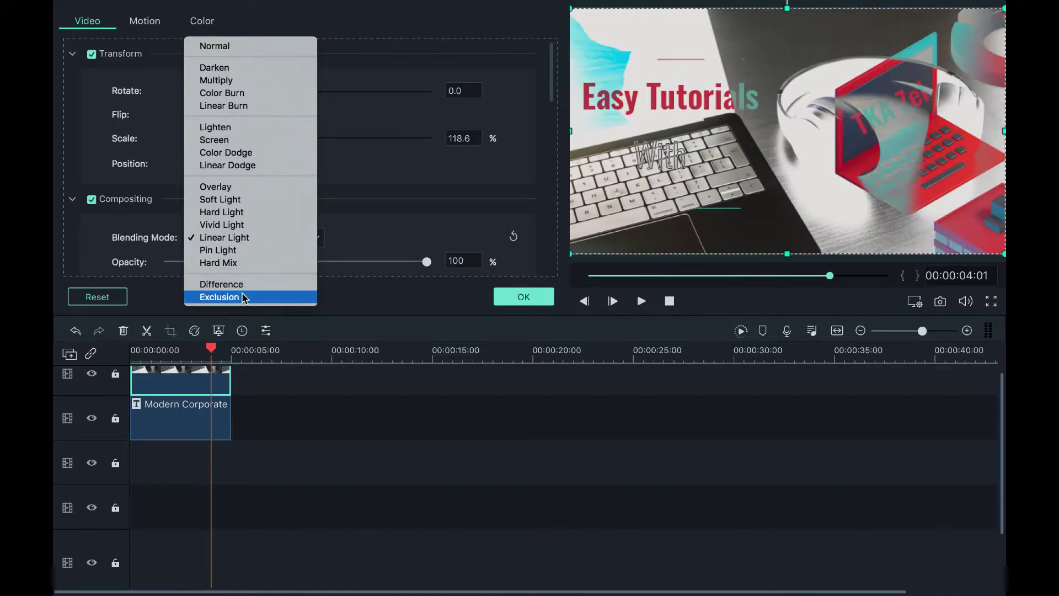
left_click(241, 284)
left_click(268, 380)
left_click(163, 383)
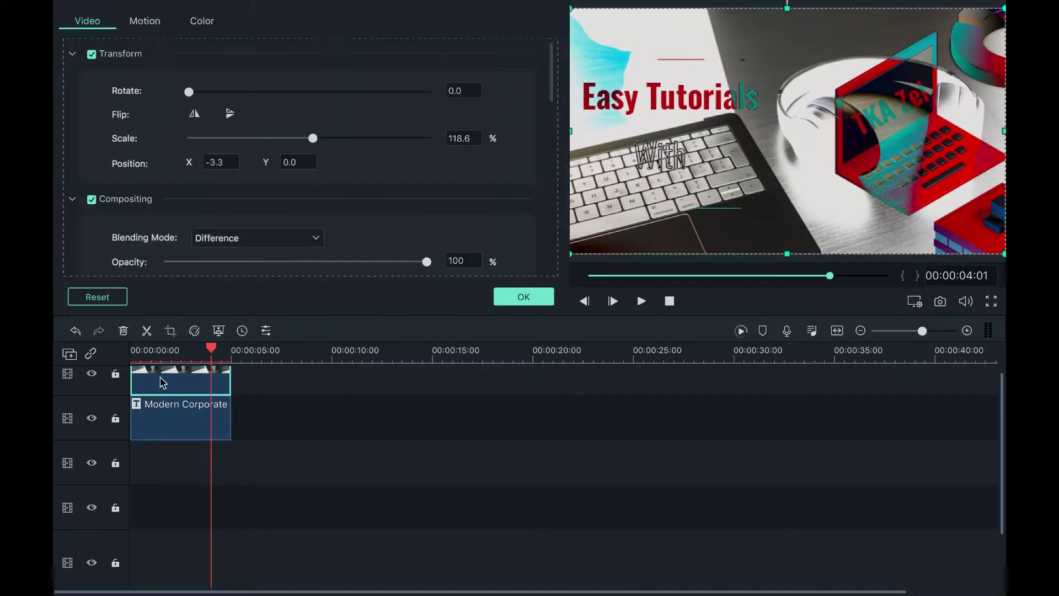
left_click(526, 297)
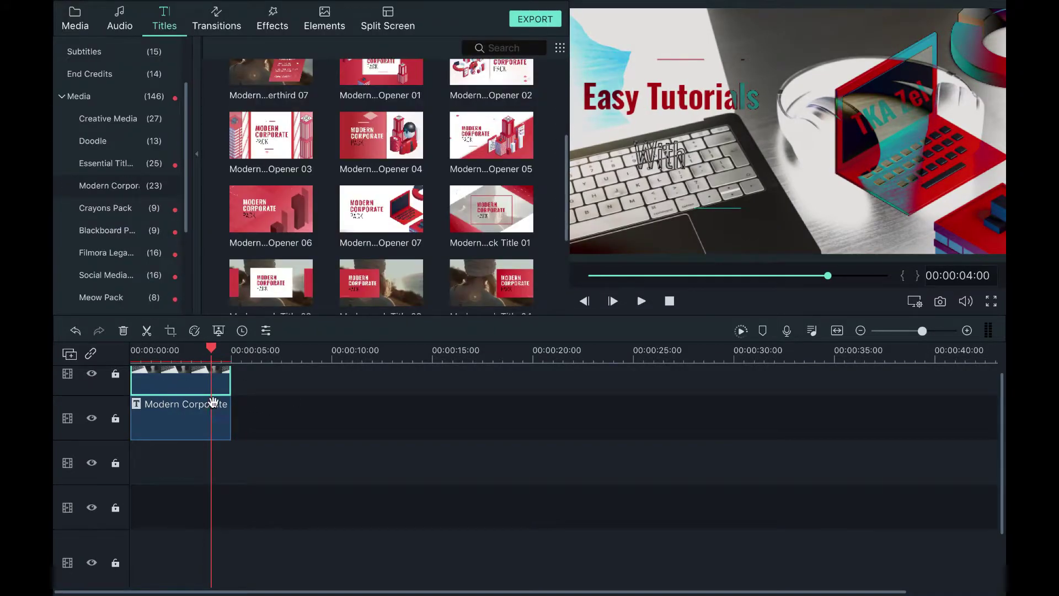
Step: Open the Modern Corporate title clip in the advanced text editor
double_click(174, 409)
left_click(609, 105)
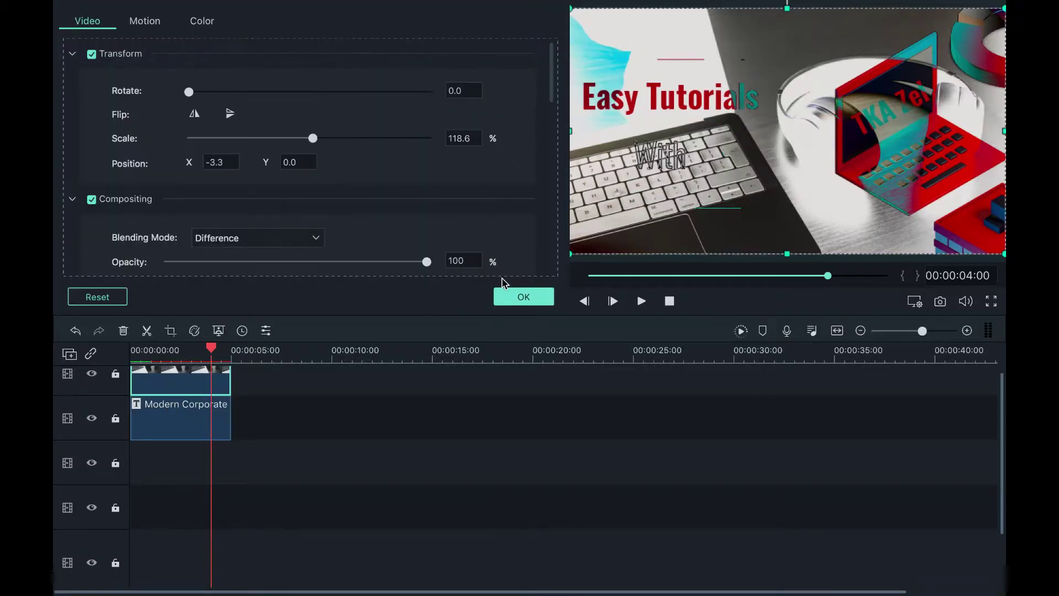
left_click(510, 301)
double_click(190, 418)
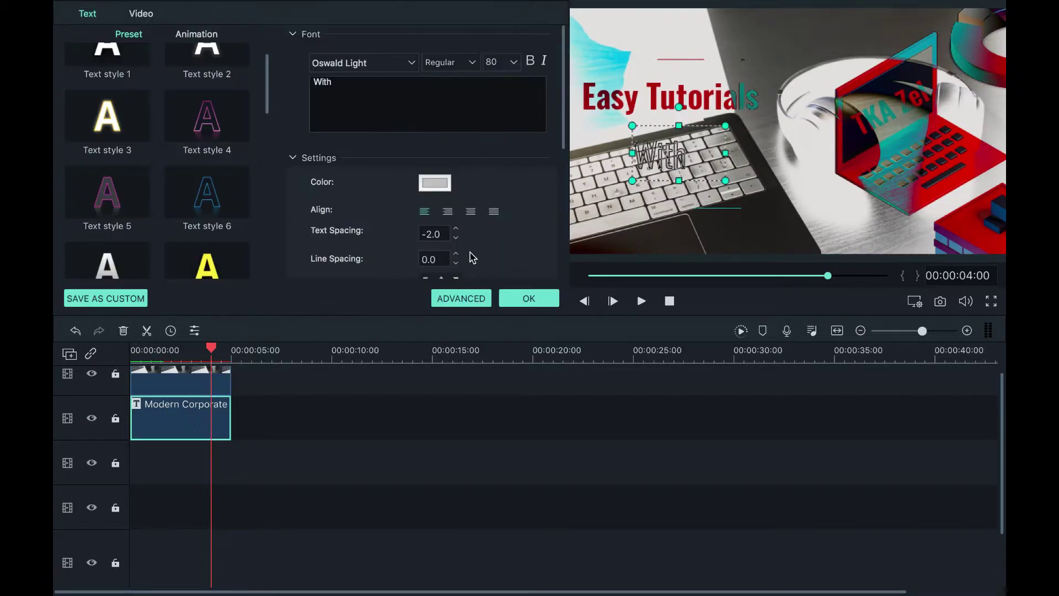
left_click(479, 298)
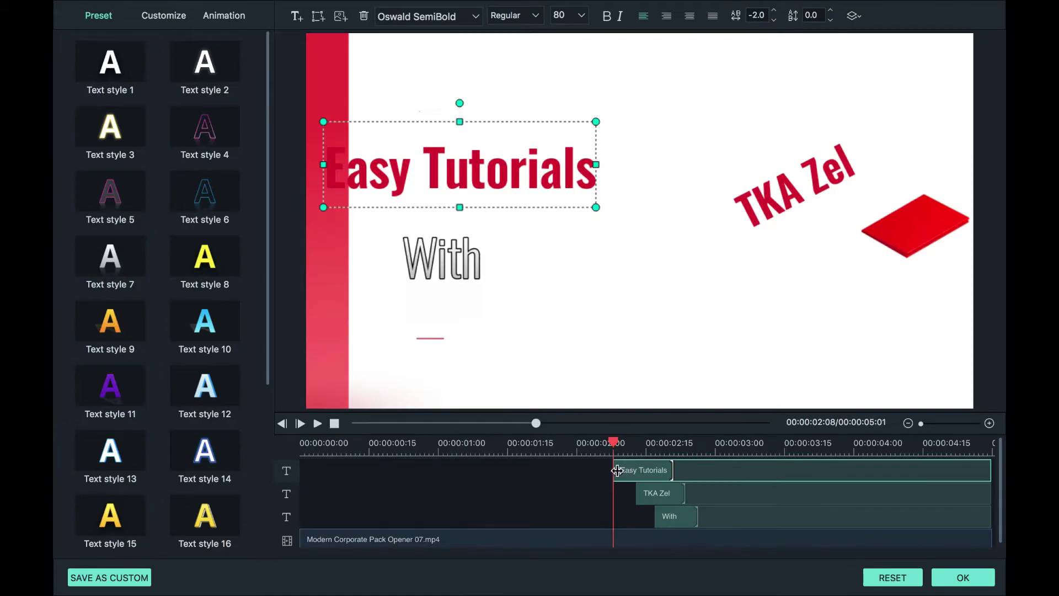
Step: Browse the preset styles and apply Text style 3 to the "Easy Tutorials" text
scroll(184, 246, "down", 5)
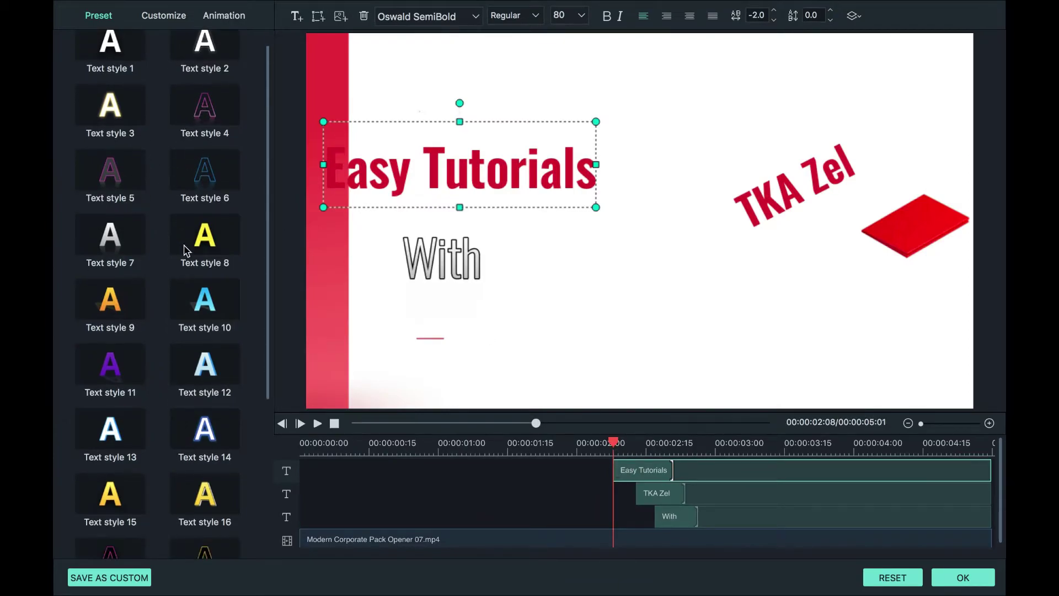
left_click(214, 305)
scroll(169, 229, "up", 5)
left_click(142, 114)
Step: Apply a white preset style with a blue outline to the "TKA Zel" text, confirm the title and play the sequence
left_click(451, 268)
left_click(762, 201)
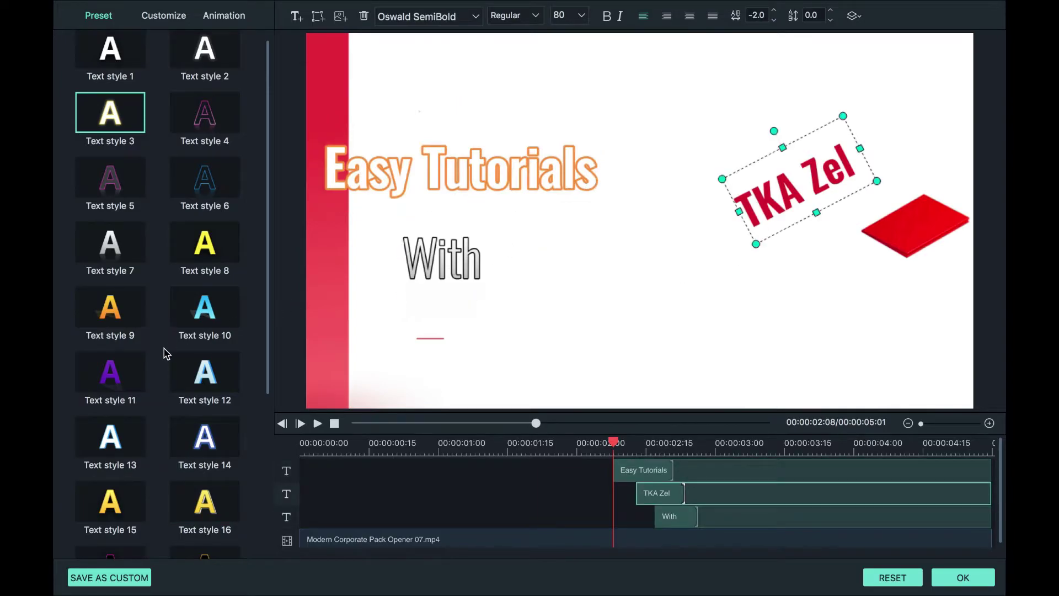
scroll(167, 353, "down", 3)
left_click(206, 447)
left_click(942, 574)
left_click(670, 301)
key("space")
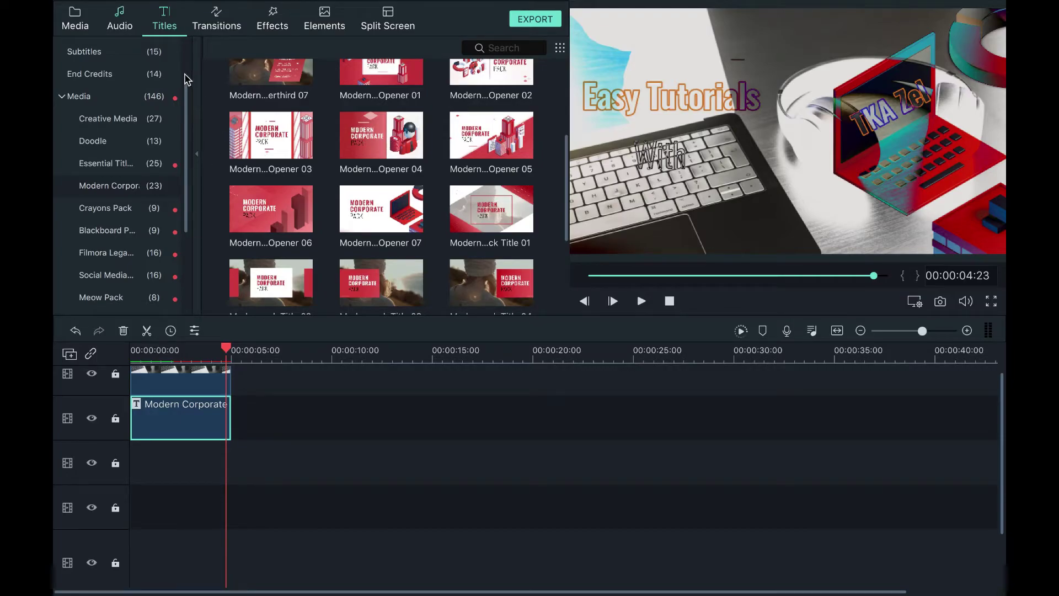
Step: Find the Hypnotized song in the audio library and add it to the audio track at the start of the timeline
left_click(120, 19)
scroll(339, 220, "down", 5)
scroll(335, 210, "down", 5)
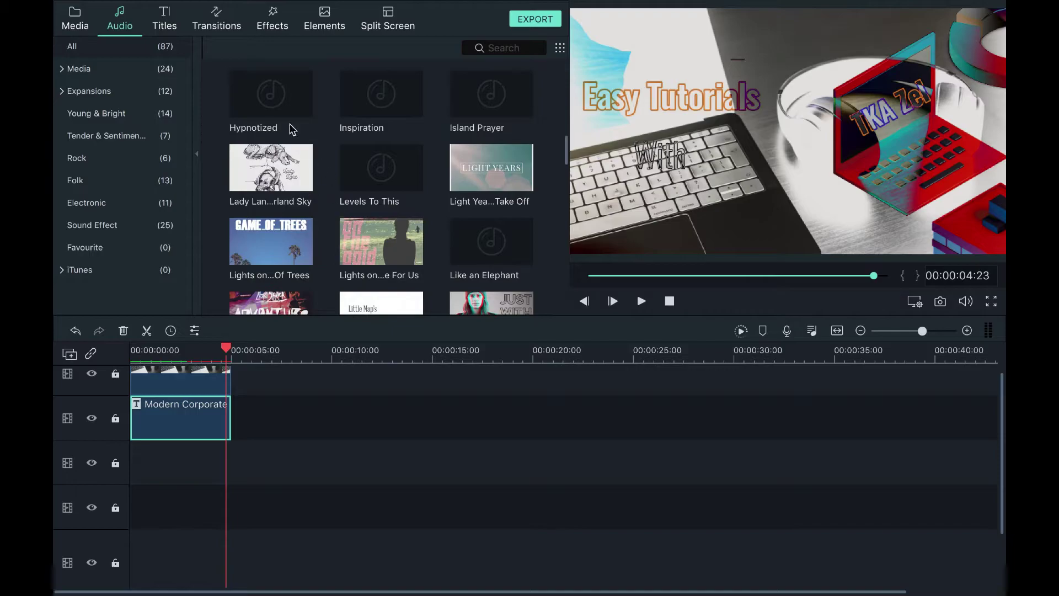
left_click(283, 110)
key("space")
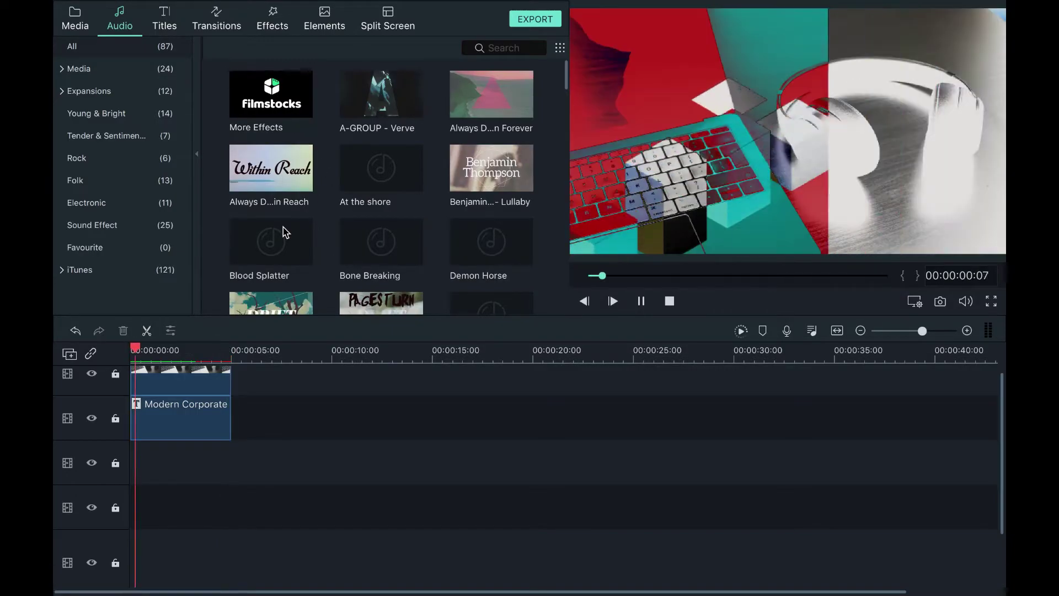
scroll(286, 231, "down", 10)
key("space")
scroll(270, 108, "up", 1)
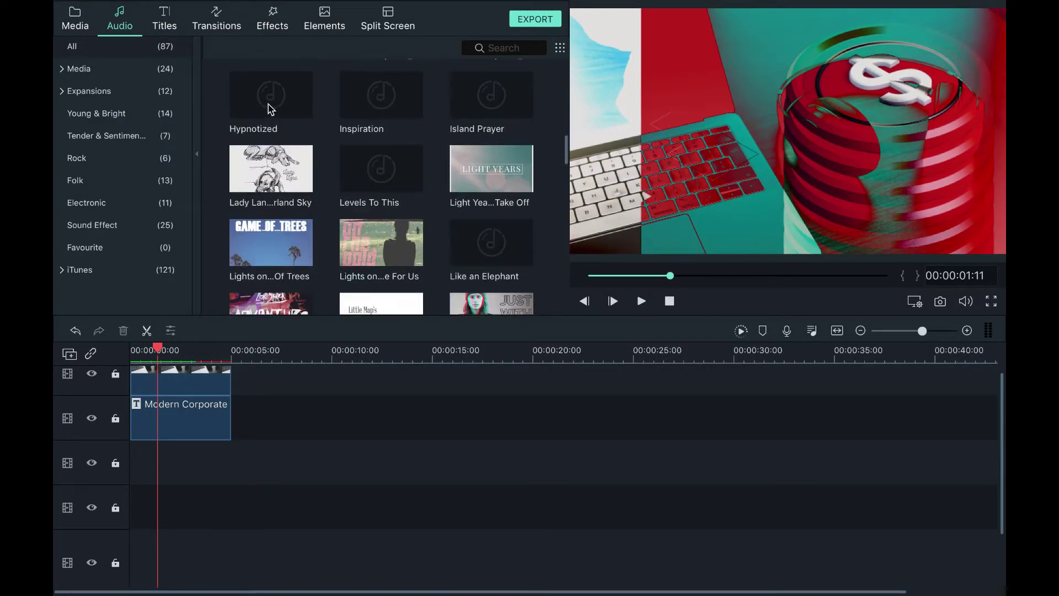
left_click_drag(138, 492, 152, 475)
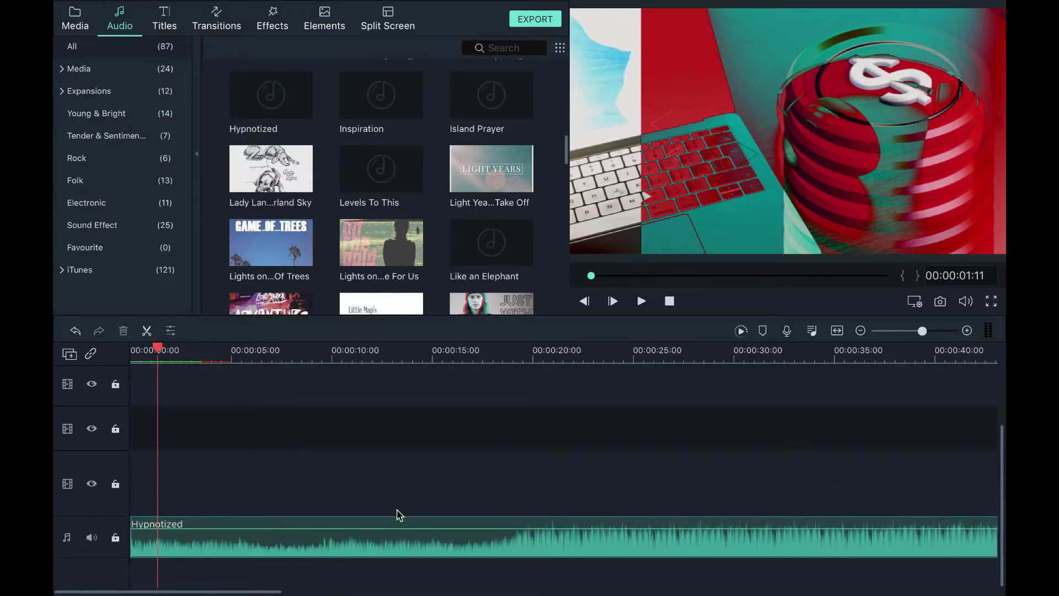
Step: Cut off the beginning of the Hypnotized clip up to about 00:00:13:22 and shift the remainder to the timeline start
left_click_drag(159, 352, 423, 393)
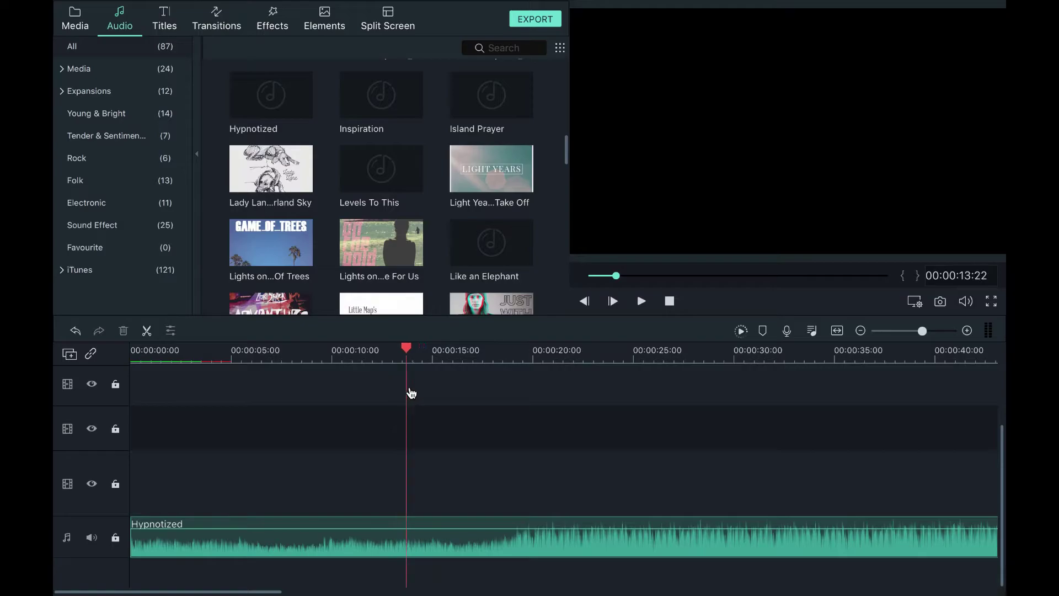
left_click(315, 539)
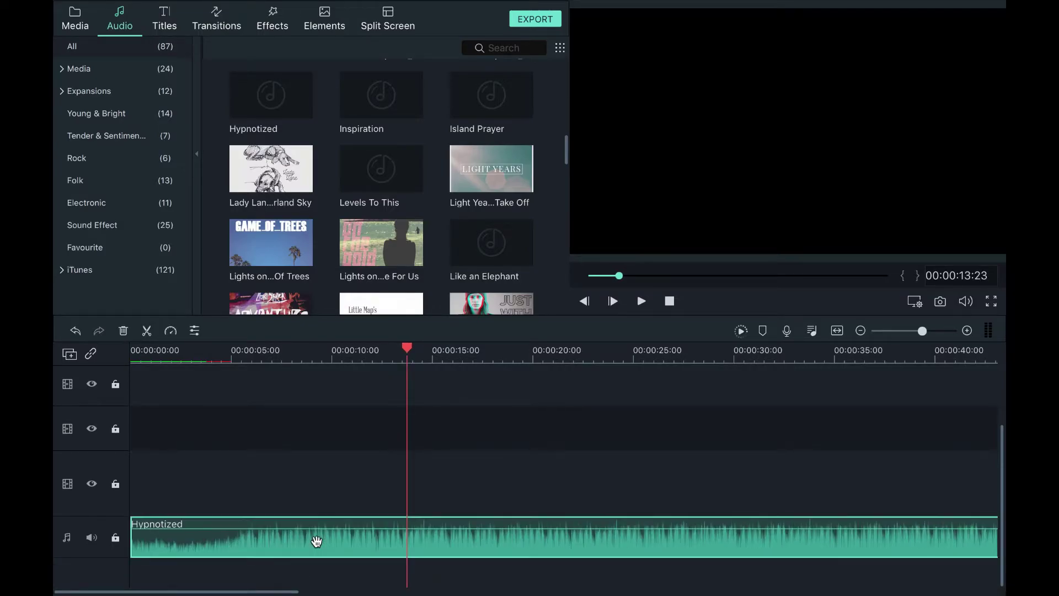
Step: Play the opening with the trimmed music and place the playhead at 00:00:03:02
left_click(641, 301)
scroll(466, 442, "up", 3)
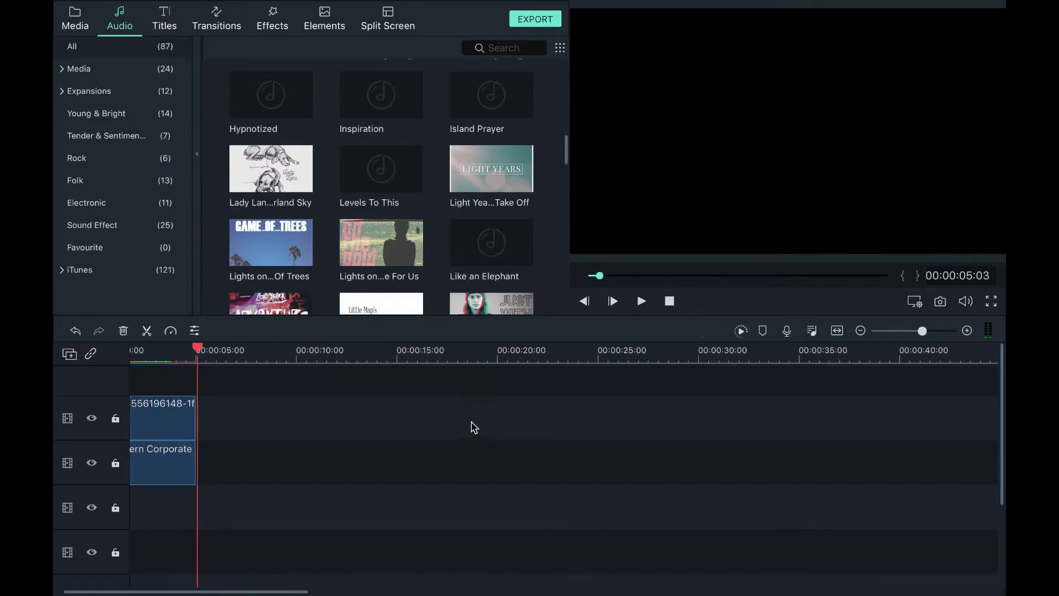
scroll(483, 427, "down", 3)
left_click_drag(234, 353, 192, 352)
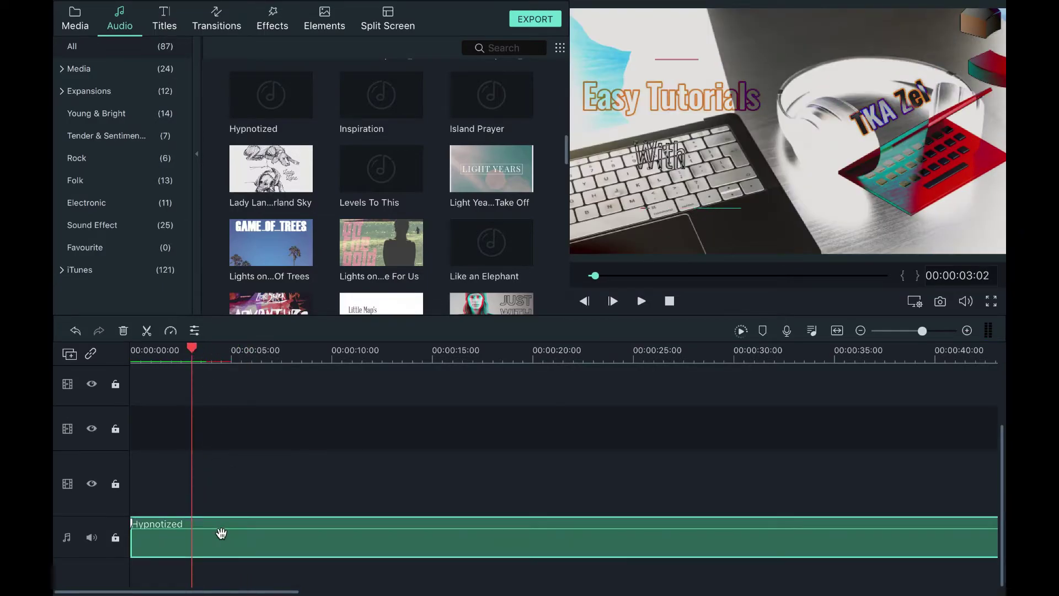
Step: Try cutting off the Hypnotized clip after 00:00:03:02 and undo the cut
key("ctrl+b")
key("Delete")
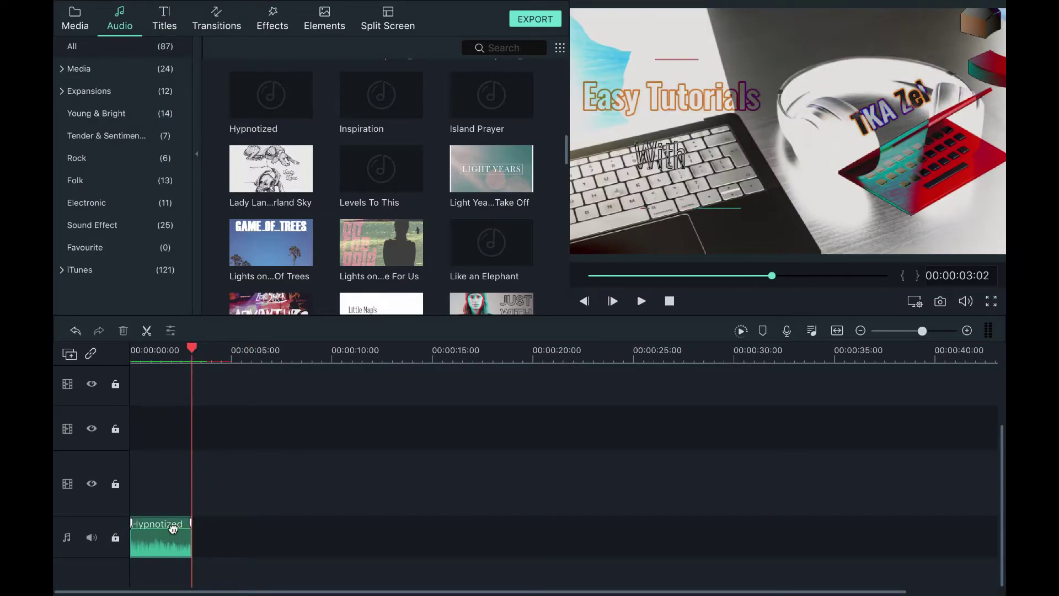
key("ctrl+z")
key("ctrl+z")
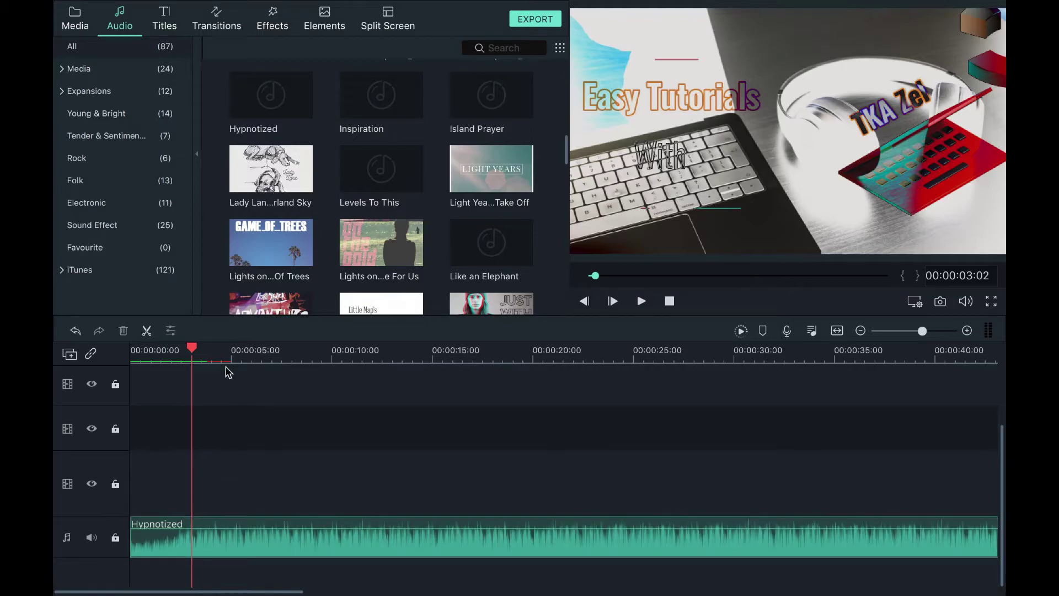
Step: Play the opening from the start and pause it at 00:00:05:26
left_click(669, 300)
key("space")
scroll(322, 422, "up", 3)
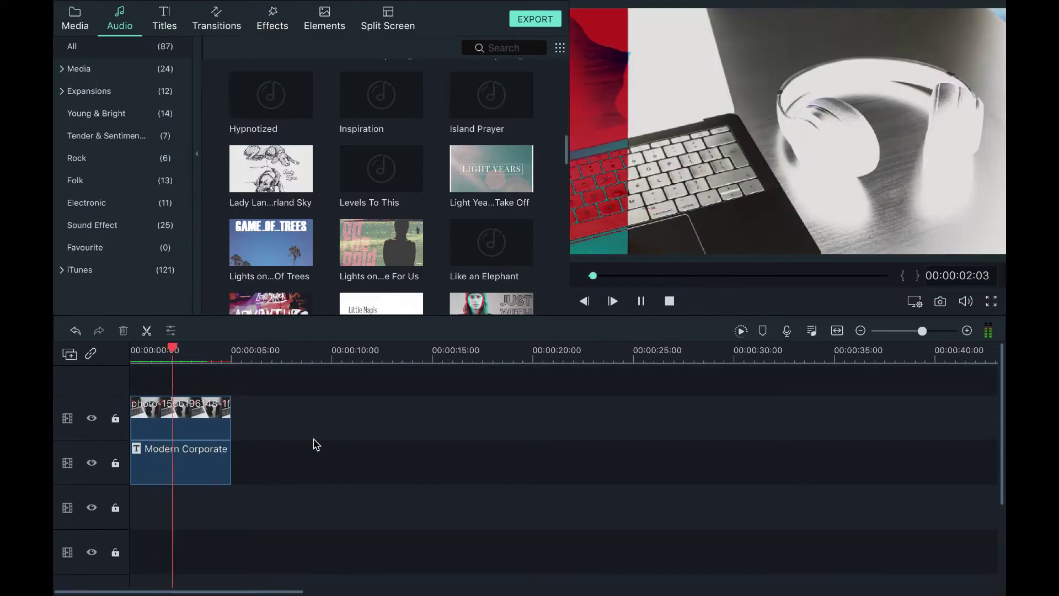
key("space")
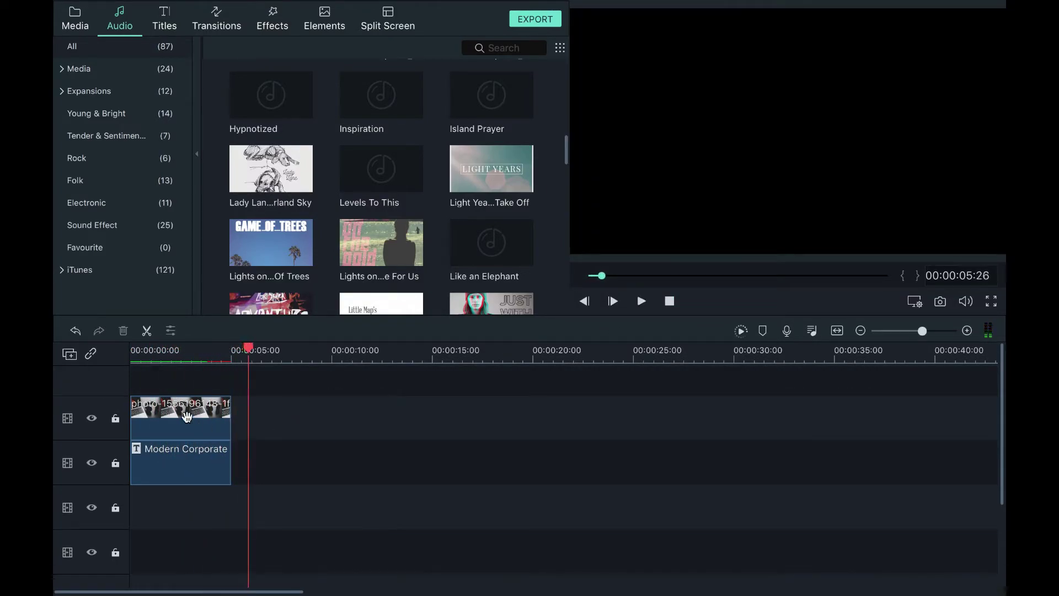
Step: Extend the photo clip and the Modern Corporate title on the timeline to end at 00:00:05:26
mouse_move(228, 411)
left_mouse_down()
mouse_move(248, 411)
mouse_move(231, 411)
left_mouse_up()
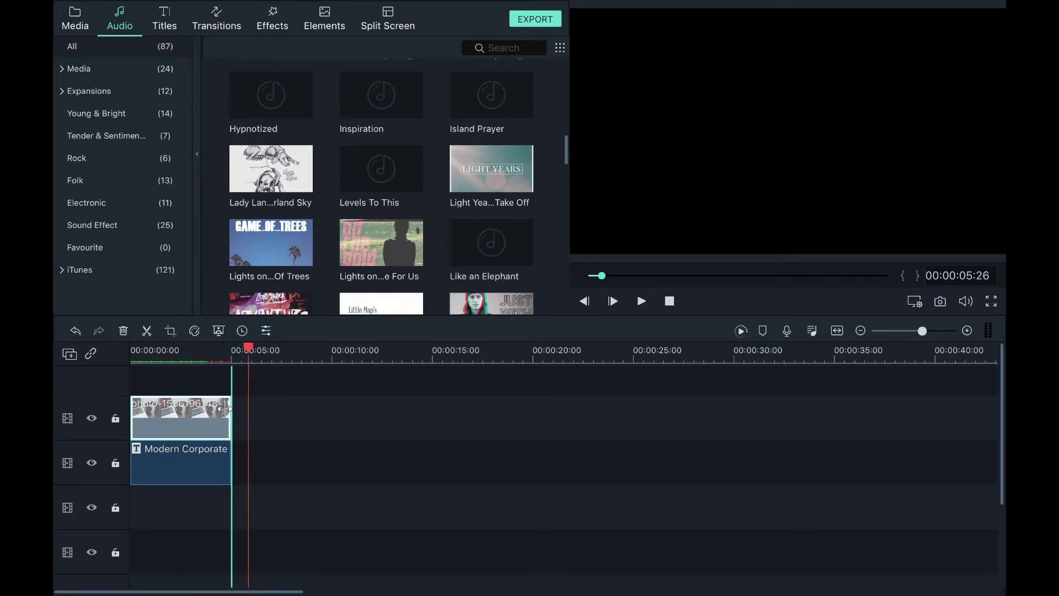
scroll(267, 437, "down", 3)
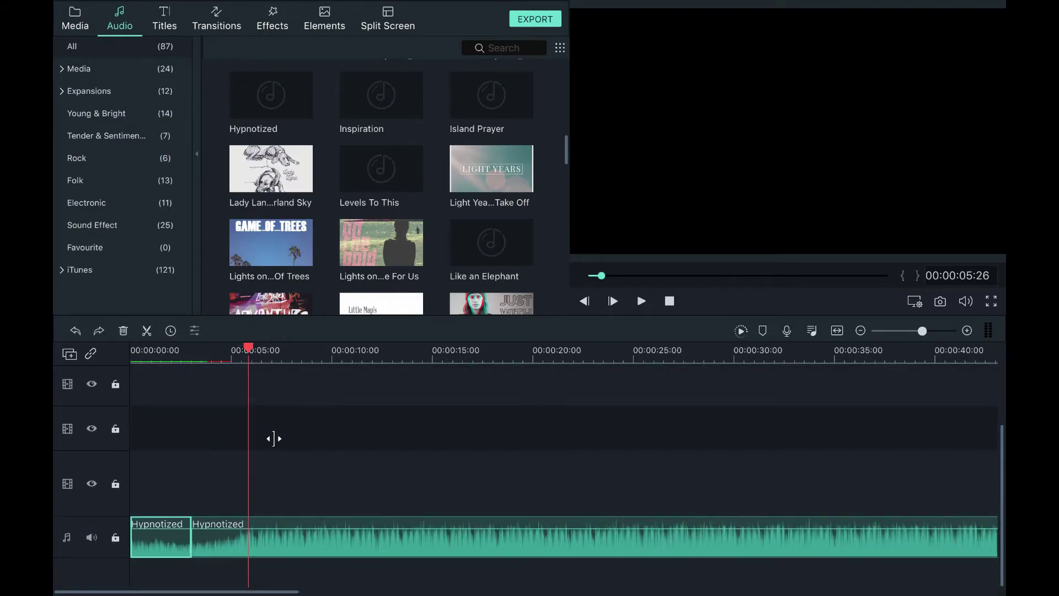
scroll(271, 437, "up", 3)
left_click_drag(231, 414, 248, 414)
left_click_drag(230, 462, 247, 452)
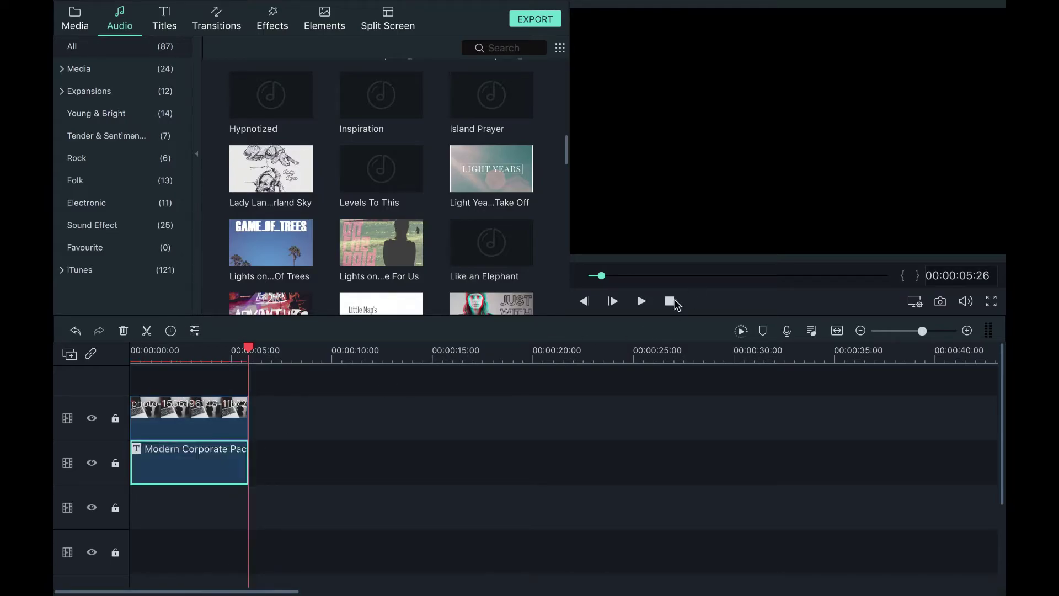
Step: Play the extended opening, then cut off the Hypnotized clip's beginning up to 00:00:01:13 and shift the remainder to the timeline start
key("space")
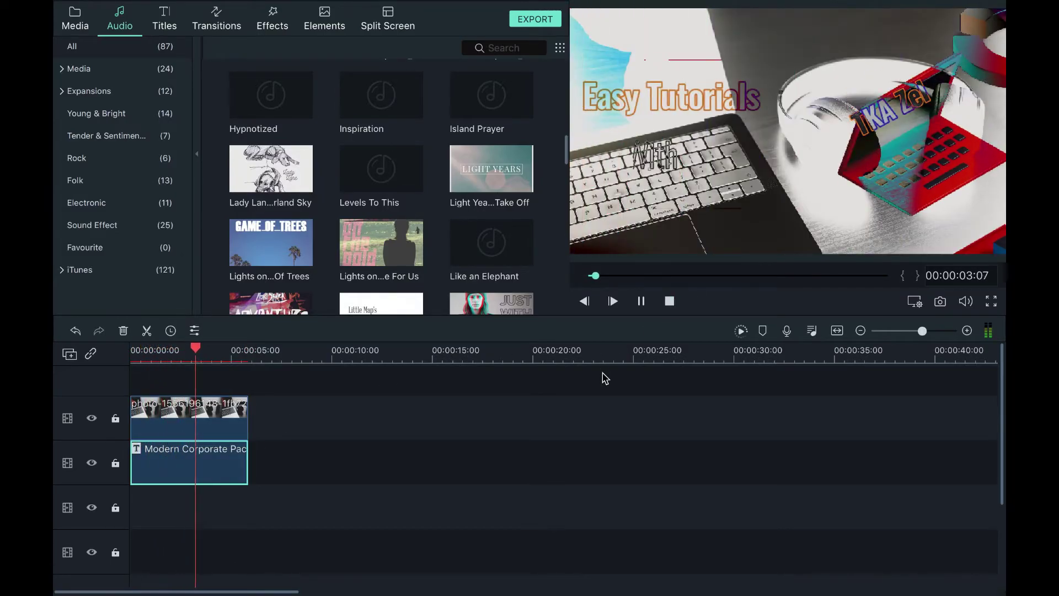
scroll(546, 409, "down", 3)
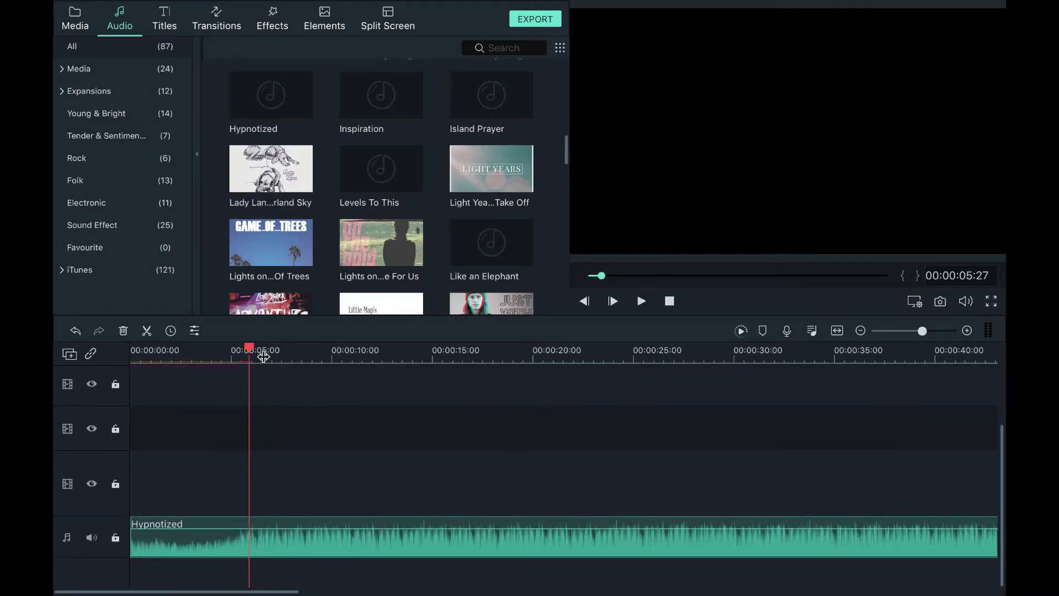
left_click(160, 361)
left_click(207, 543)
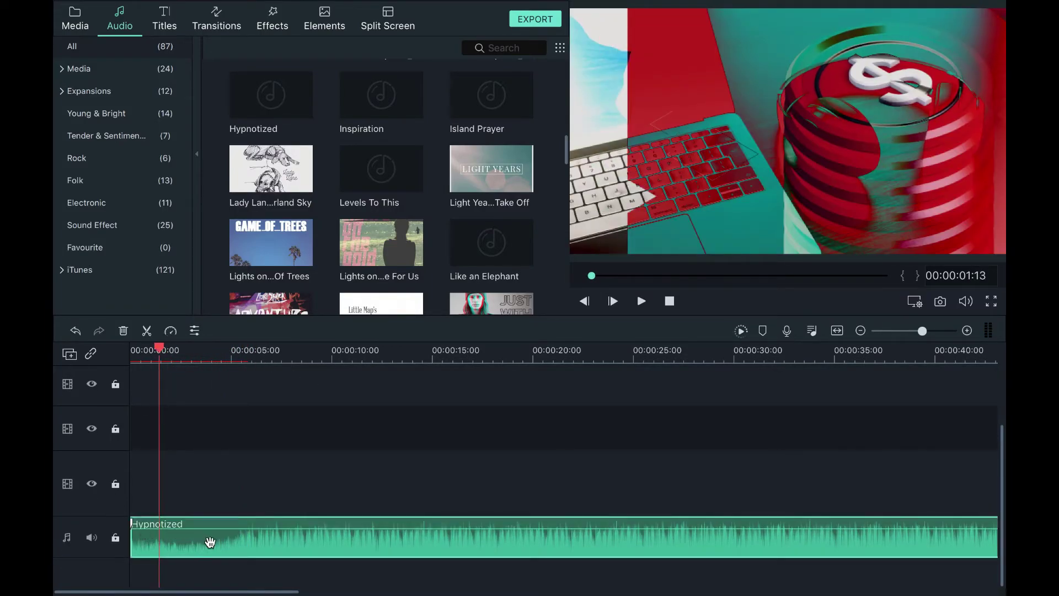
left_click(146, 537)
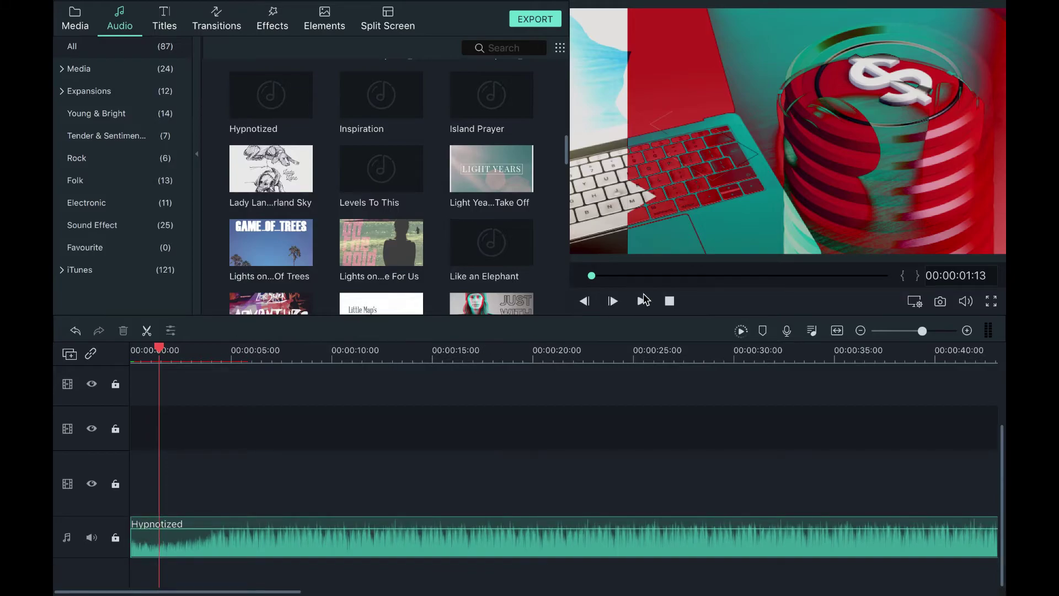
Step: Play the opening from the start to check the music timing against the title and photo
left_click(668, 302)
left_click(641, 301)
scroll(569, 375, "up", 3)
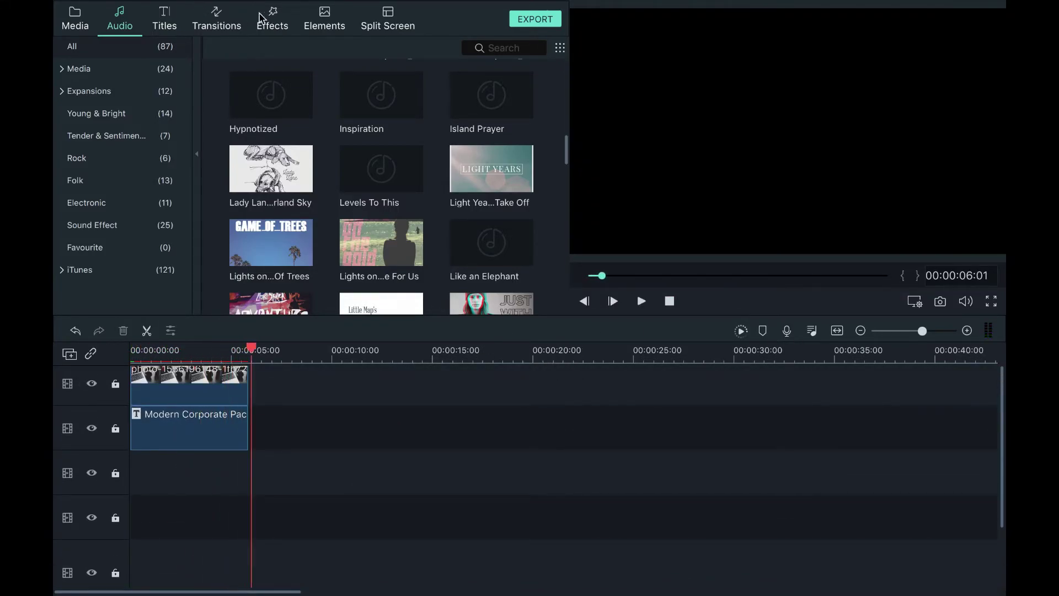
Step: Add the DramaticTwo cinematic filter on the track above the photo, spanning the photo clip, and play the opening
left_click(265, 30)
scroll(299, 189, "down", 6)
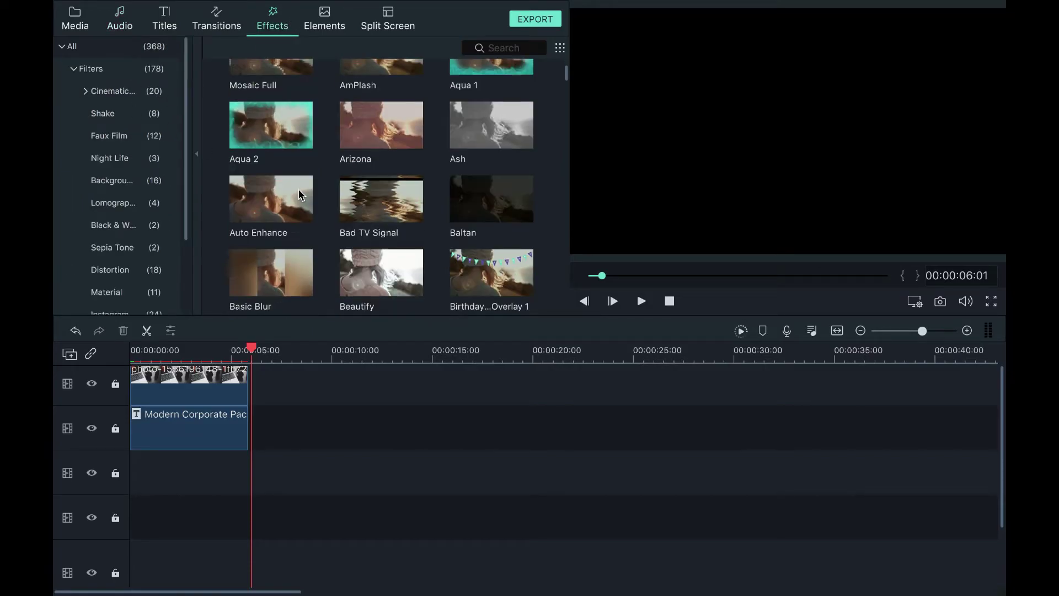
scroll(156, 180, "down", 1)
left_click(117, 87)
scroll(435, 214, "down", 5)
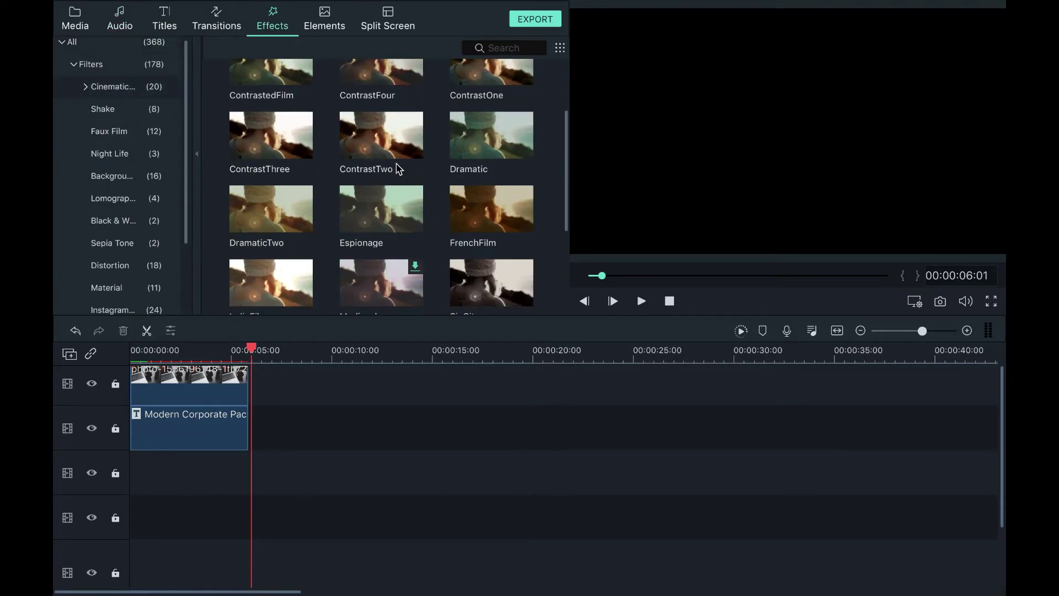
left_click_drag(273, 110, 147, 389)
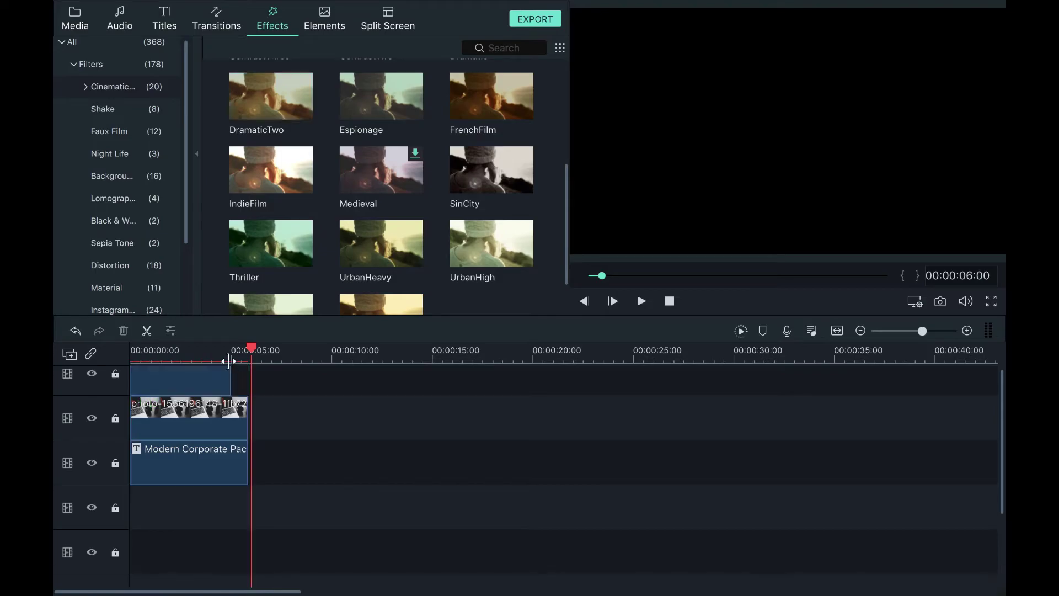
left_click(668, 303)
left_click(641, 301)
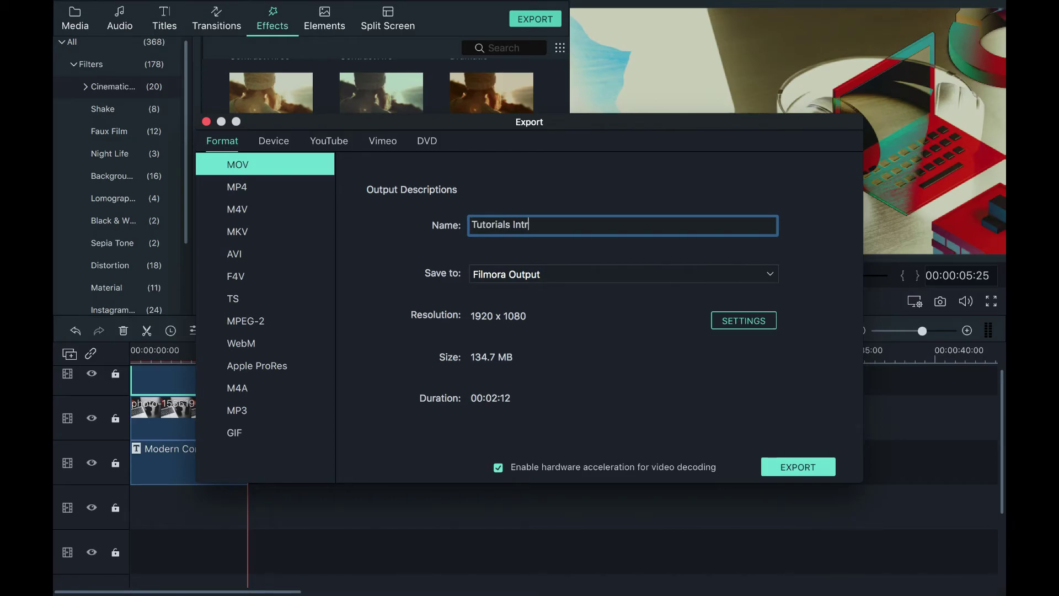
Step: Review and accept the MOV export settings, and export the video as Tutorials Intro
left_click(733, 326)
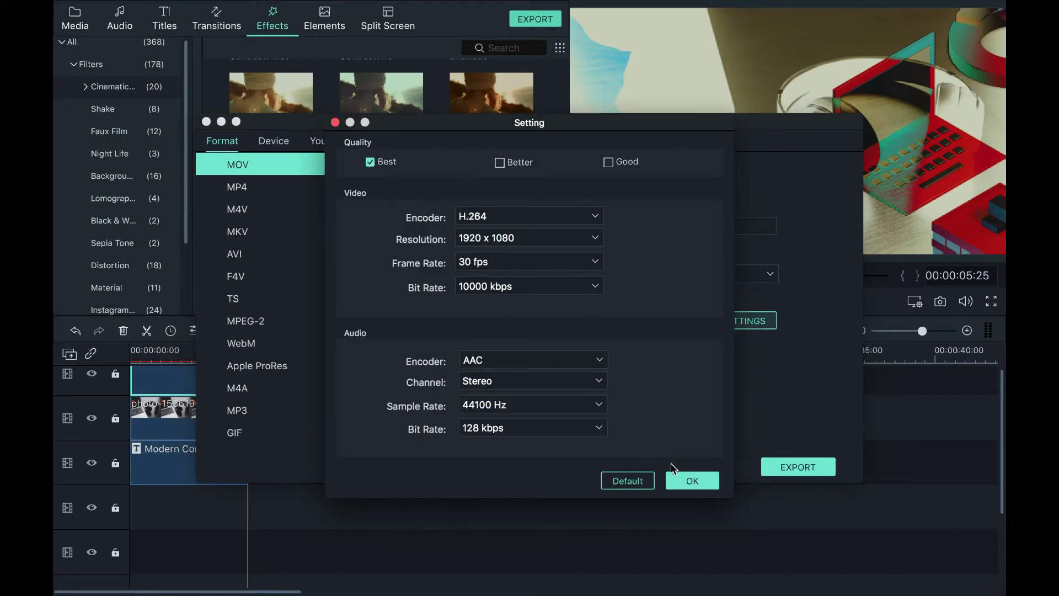
left_click(676, 476)
left_click(789, 468)
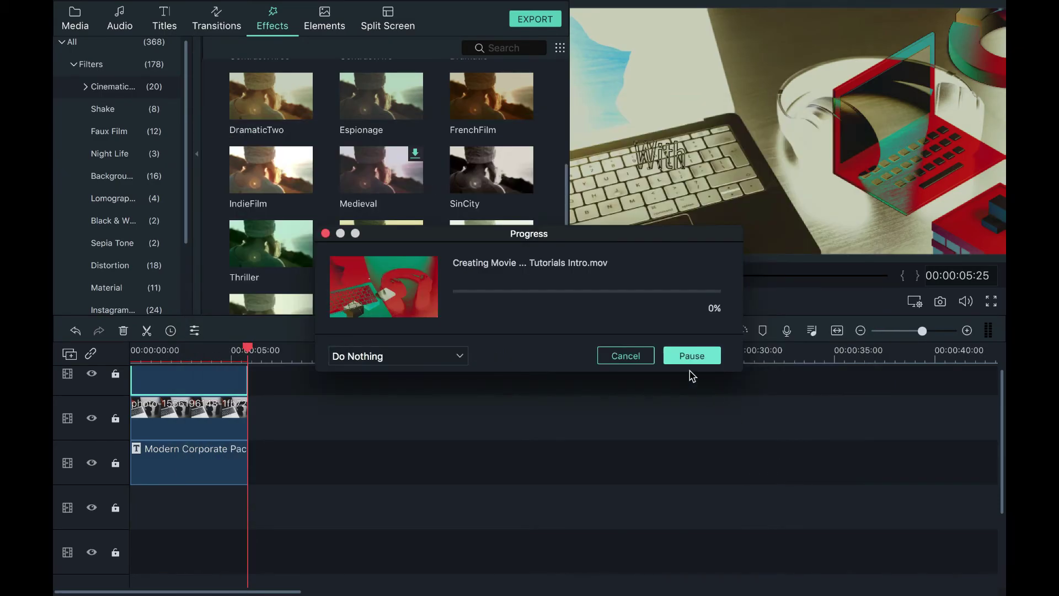